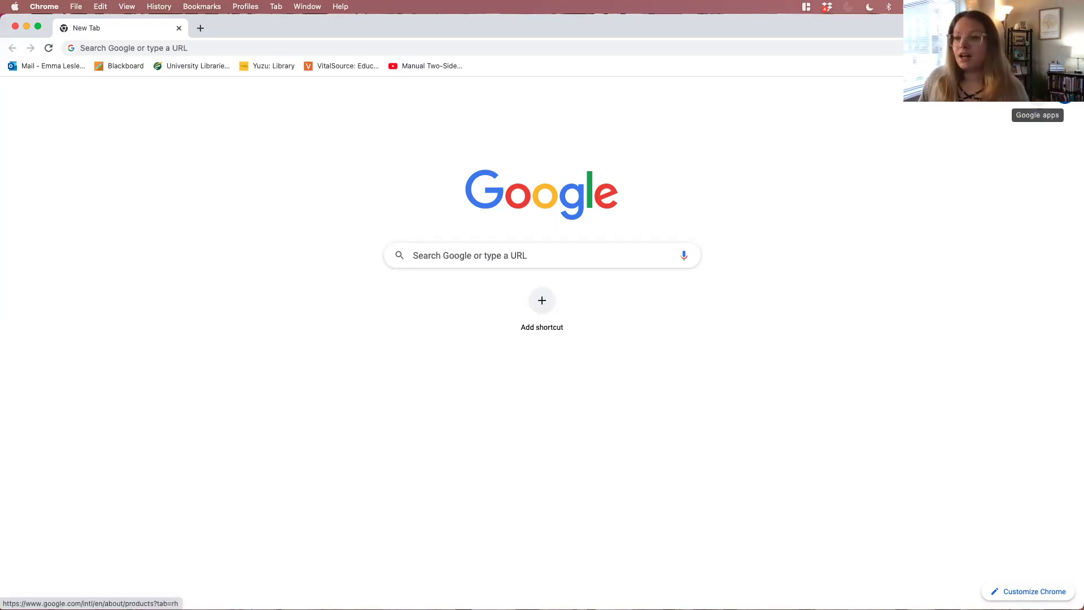
Open Google Forms from the list of Google apps.
{"action": "left_click", "coordinate": [1040, 97]}
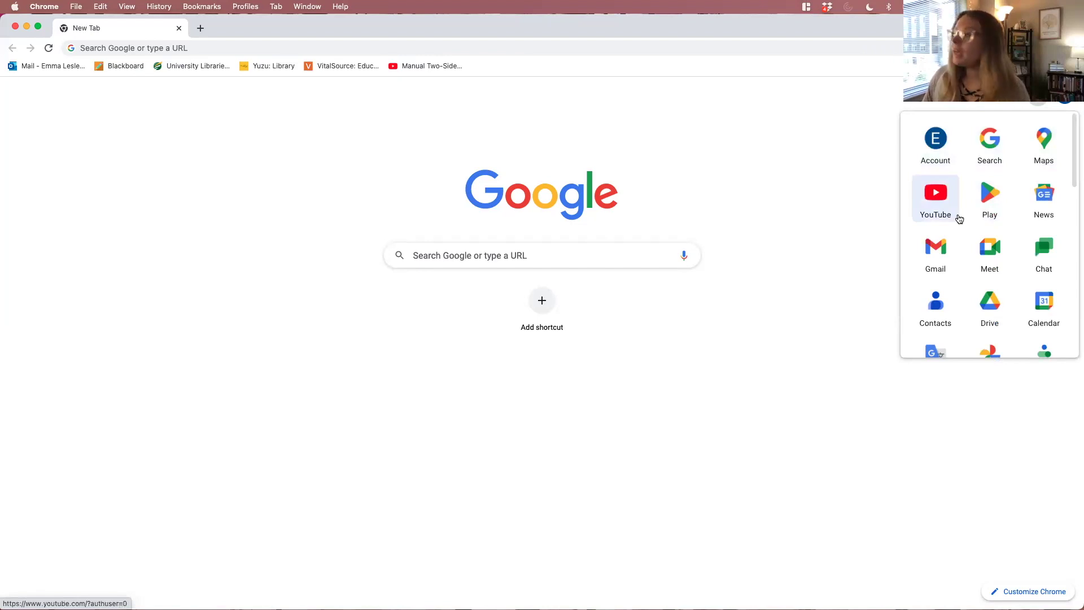
{"action": "scroll", "coordinate": [965, 261], "scroll_direction": "down", "scroll_amount": 1}
{"action": "scroll", "coordinate": [965, 261], "scroll_direction": "down", "scroll_amount": 5}
{"action": "scroll", "coordinate": [965, 261], "scroll_direction": "down", "scroll_amount": 1}
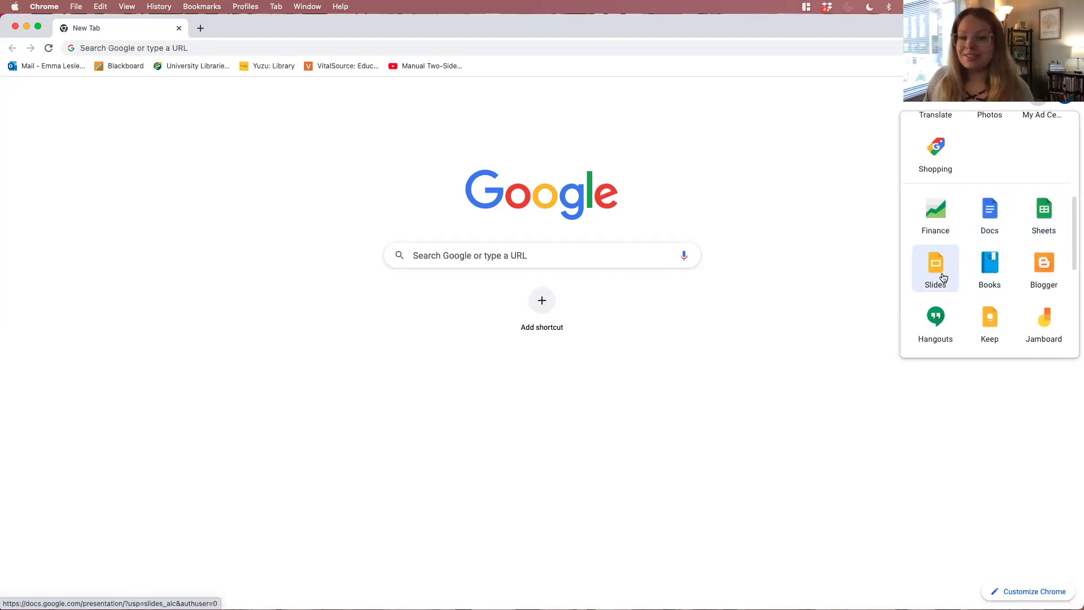
{"action": "scroll", "coordinate": [962, 289], "scroll_direction": "down", "scroll_amount": 3}
{"action": "scroll", "coordinate": [961, 289], "scroll_direction": "down", "scroll_amount": 7}
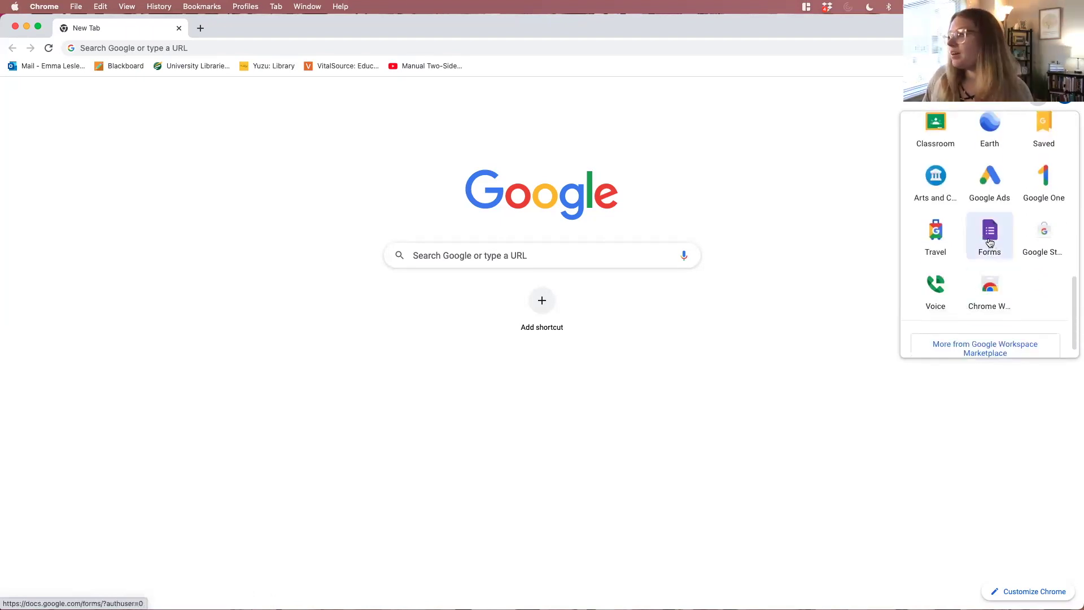
{"action": "left_click", "coordinate": [990, 242]}
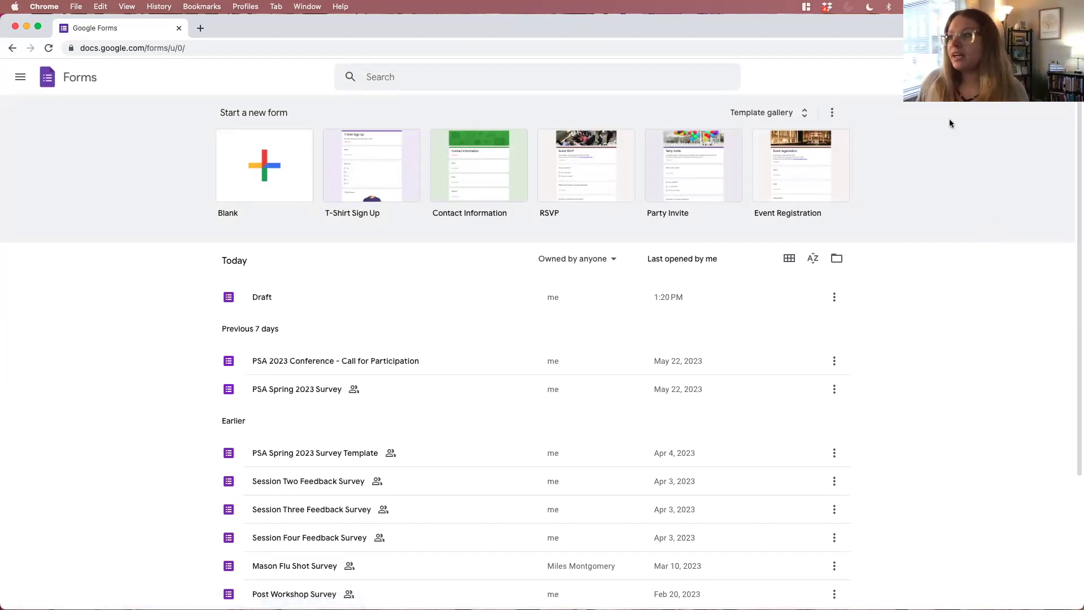
Browse the form template gallery and create a new blank form.
{"action": "left_click", "coordinate": [768, 112]}
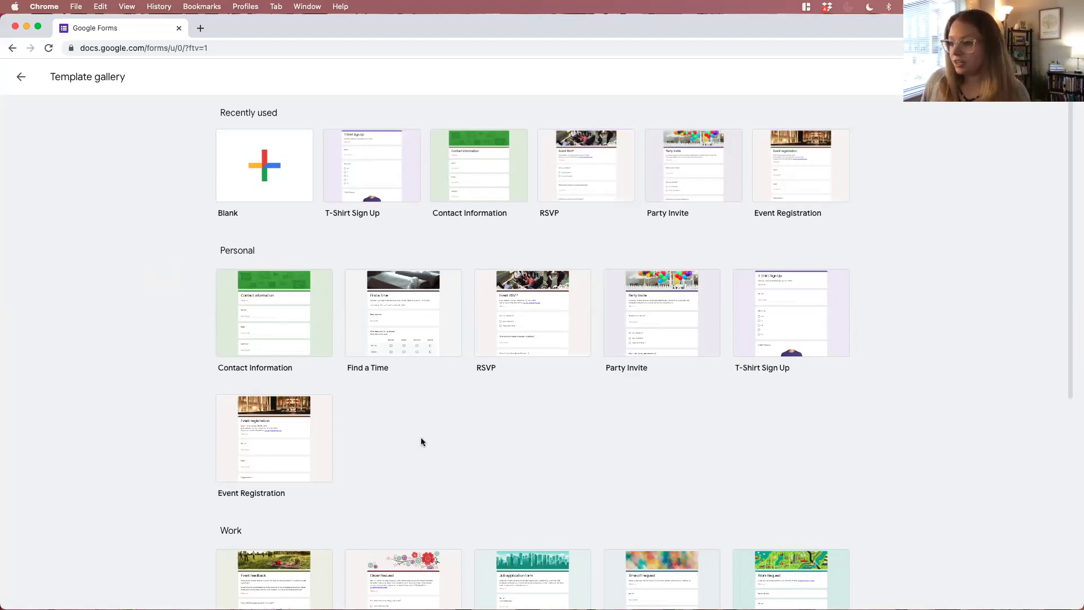
{"action": "scroll", "coordinate": [439, 431], "scroll_direction": "down", "scroll_amount": 4}
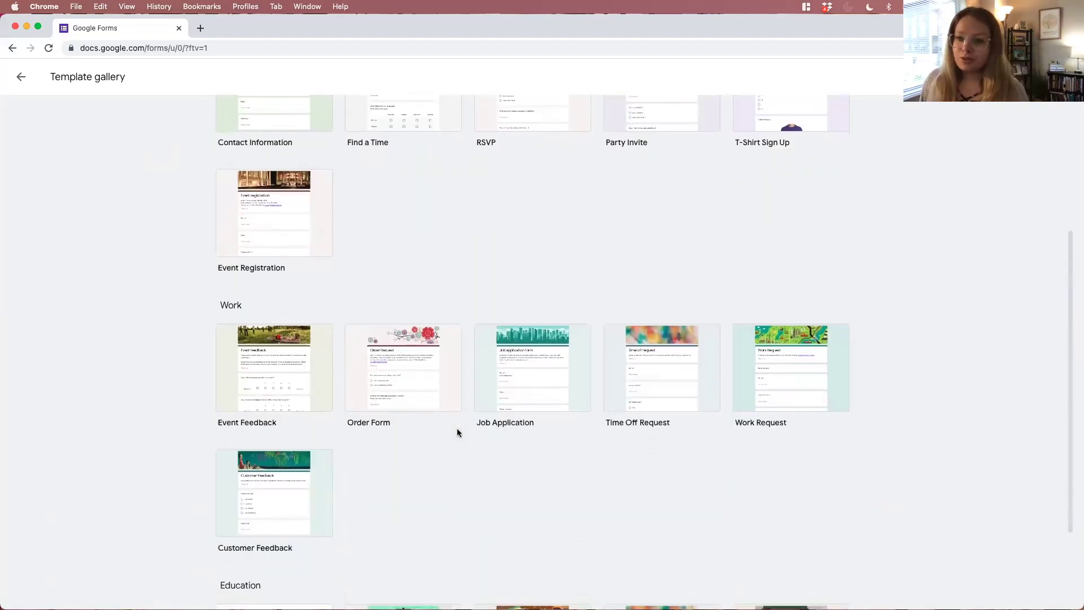
{"action": "scroll", "coordinate": [457, 432], "scroll_direction": "down", "scroll_amount": 1}
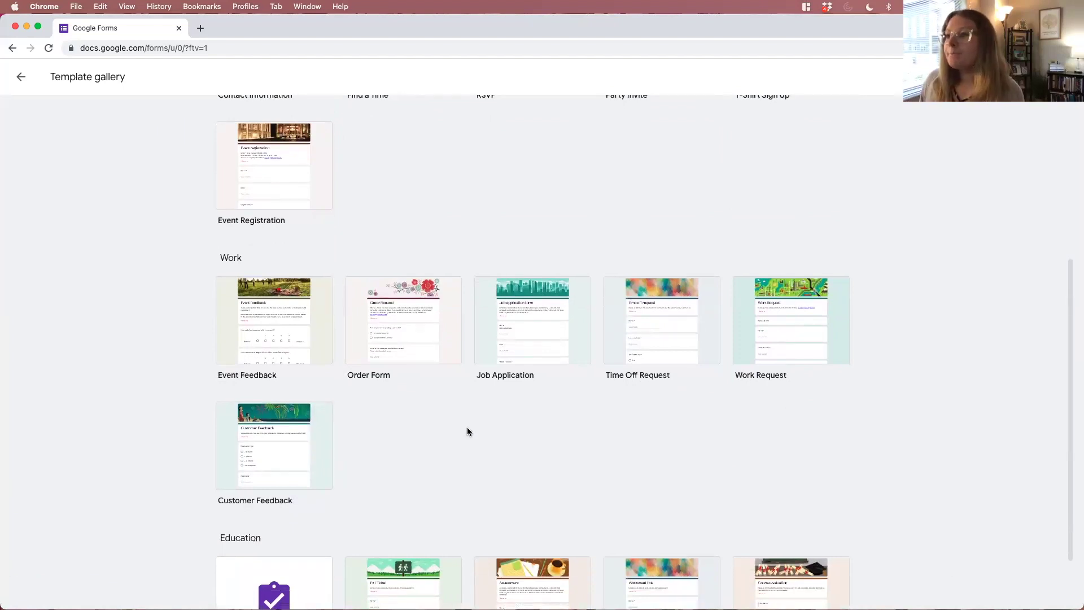
{"action": "scroll", "coordinate": [467, 432], "scroll_direction": "up", "scroll_amount": 5}
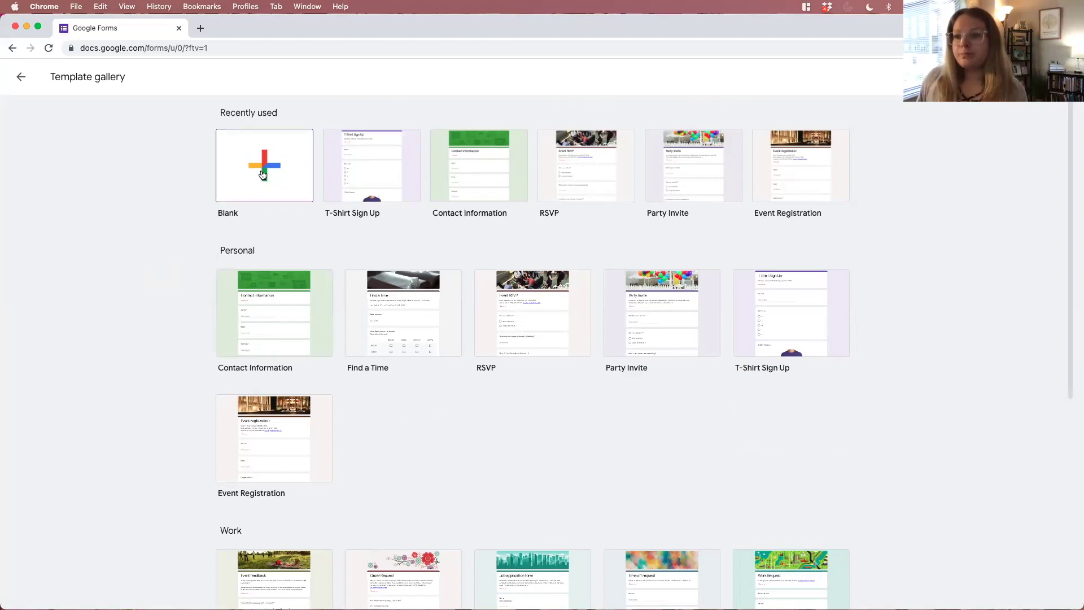
{"action": "left_click", "coordinate": [263, 175]}
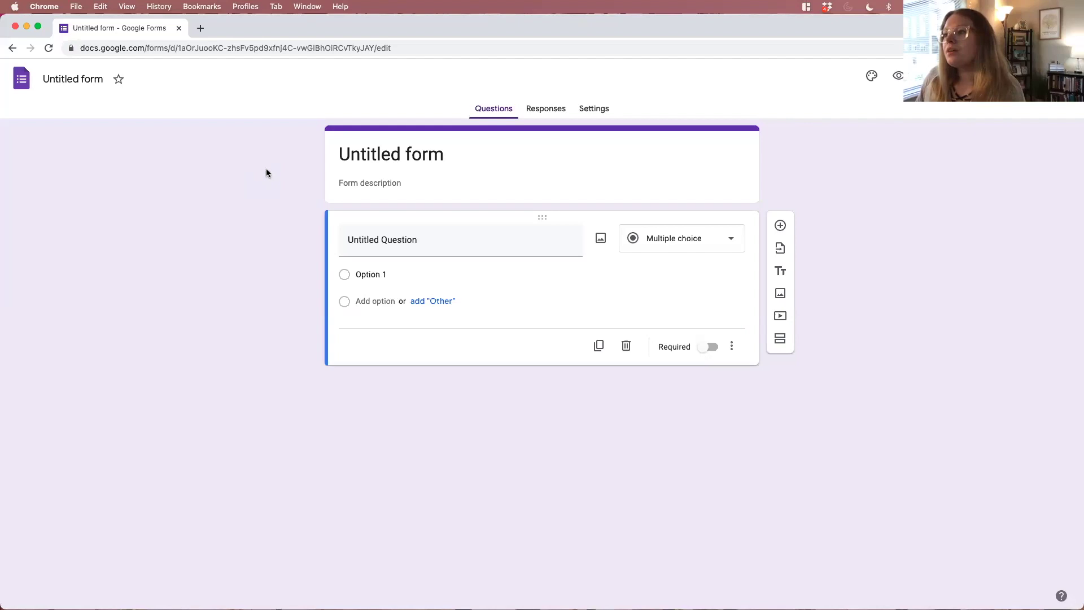
Replace the form's title with "Graduate Student Experience Survey".
{"action": "left_click", "coordinate": [449, 154]}
{"action": "left_click_drag", "start_coordinate": [422, 153], "coordinate": [334, 155]}
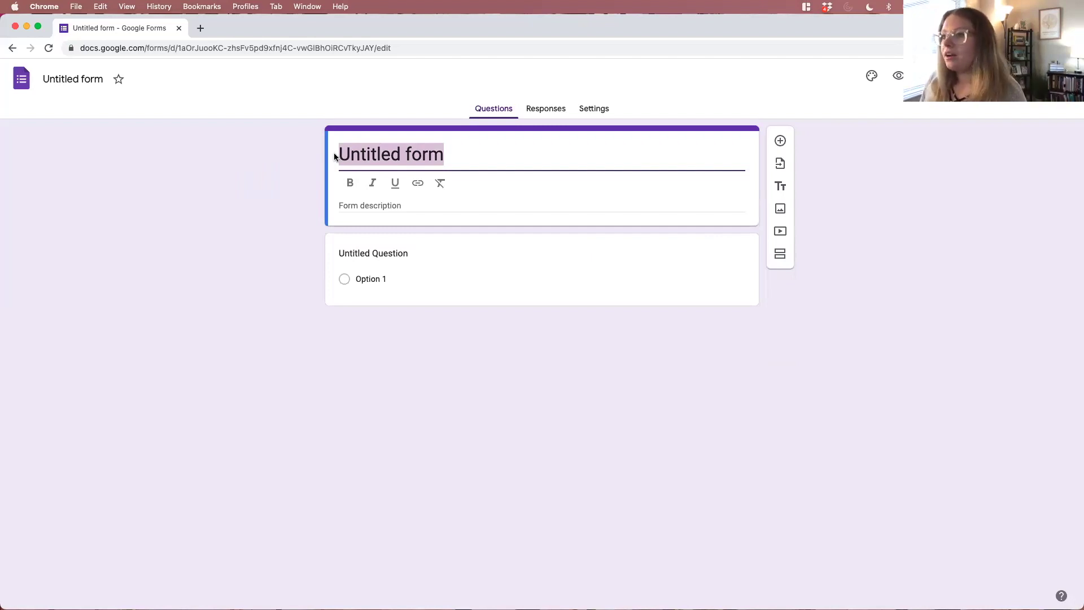
{"action": "type", "text": "Graduate S"}
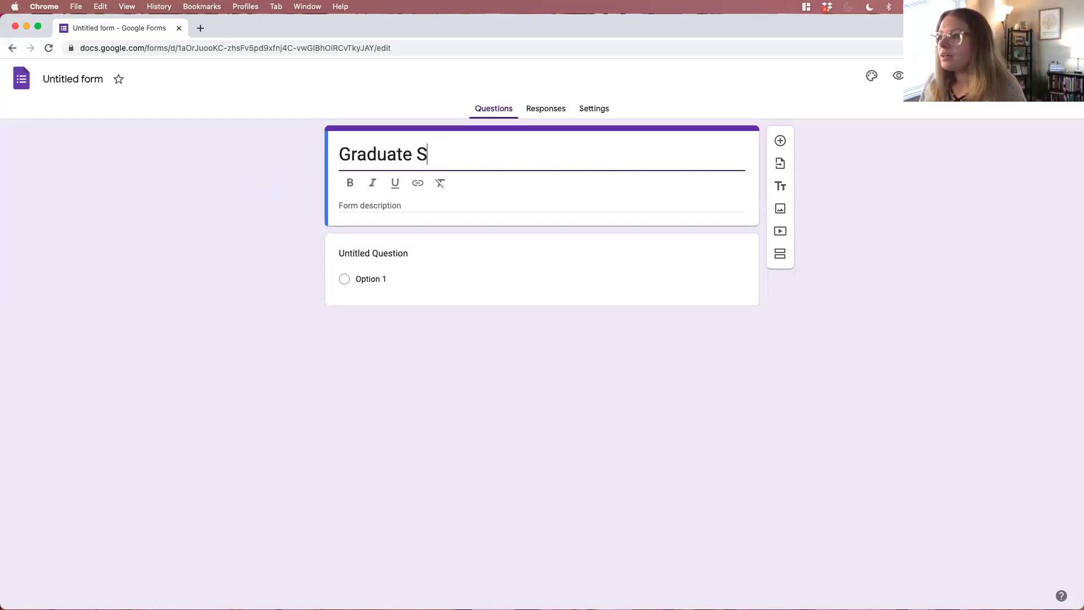
{"action": "type", "text": "tudent Experience Survey"}
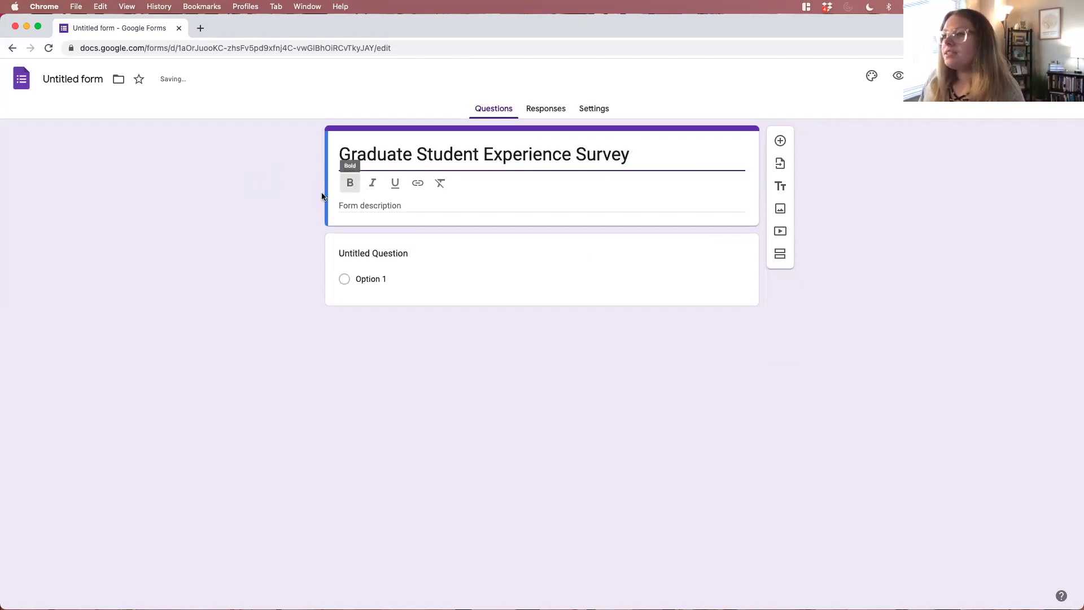
{"action": "left_click", "coordinate": [322, 194]}
{"action": "left_click", "coordinate": [374, 158]}
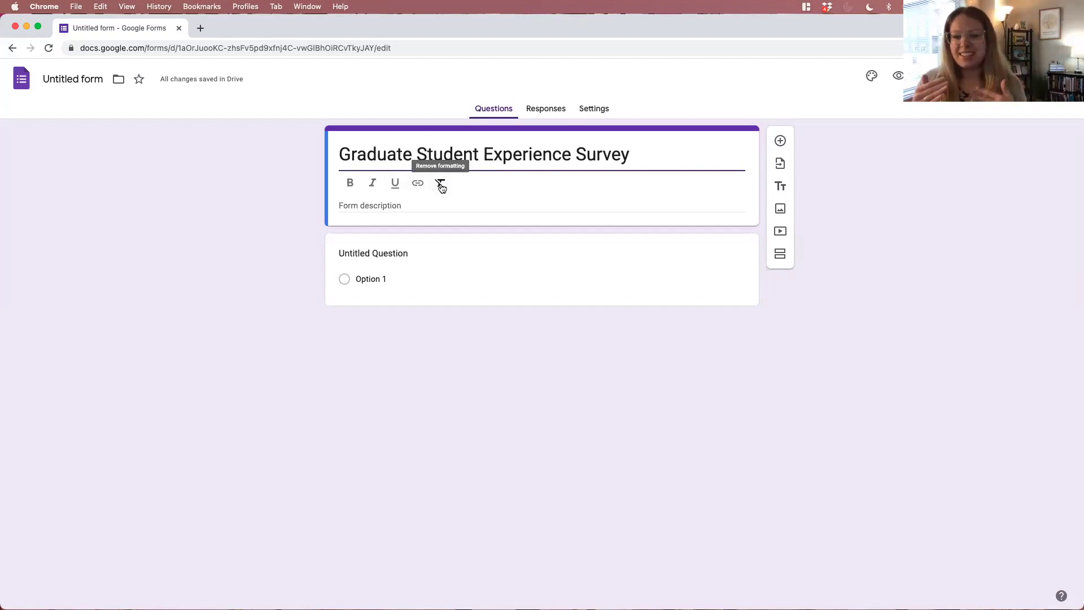
Enter the form description "Please take a few minutes to share your experiences in the Sociology graduate programs at George Mason University.".
{"action": "left_click", "coordinate": [409, 205]}
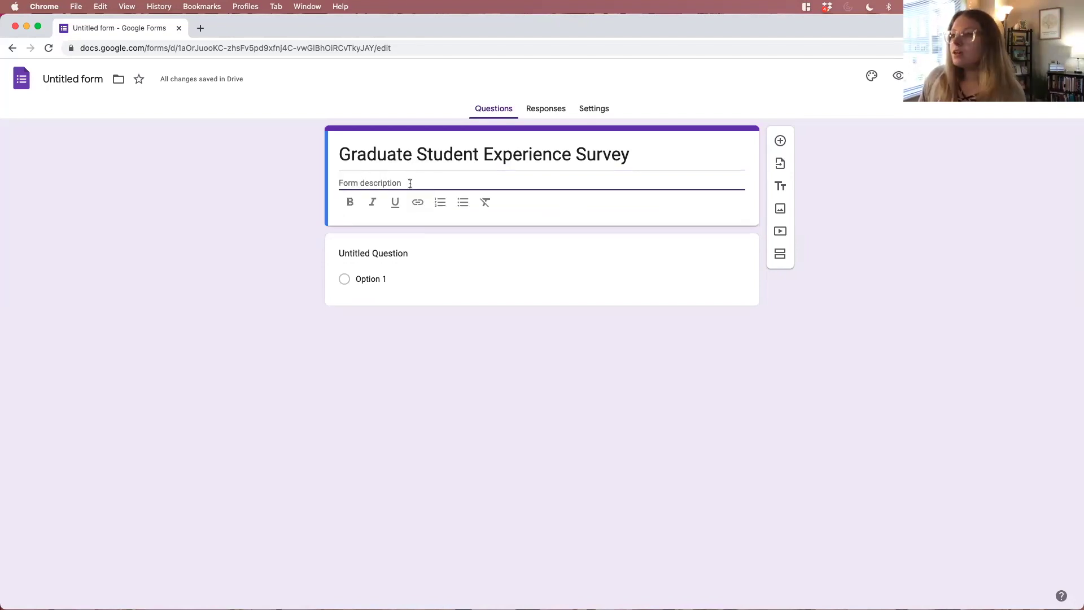
{"action": "type", "text": "Please take a few minutes to share "}
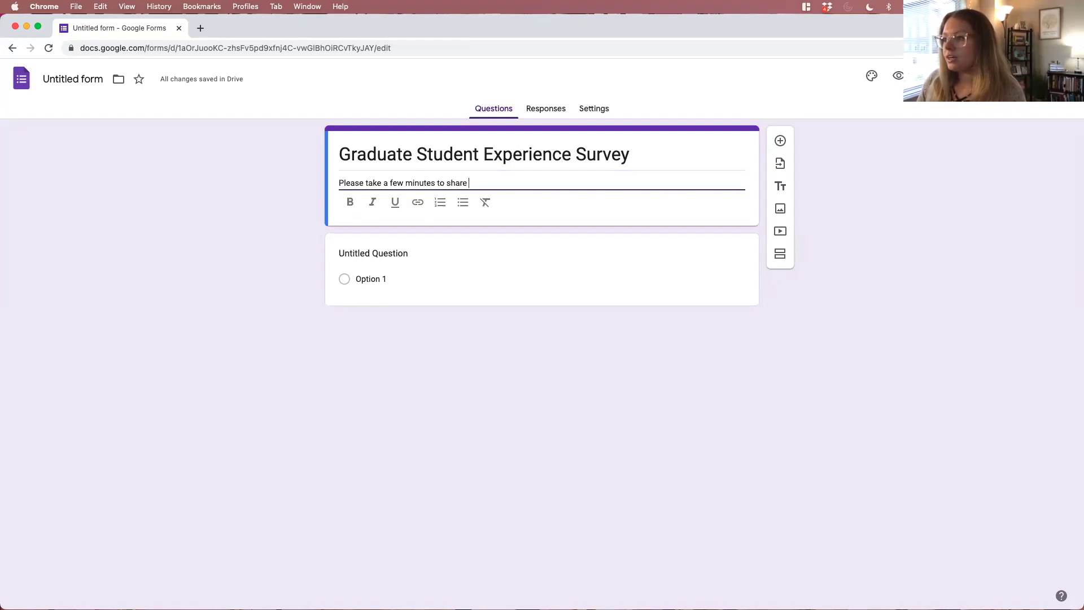
{"action": "type", "text": "your experiences in the Sociolg"}
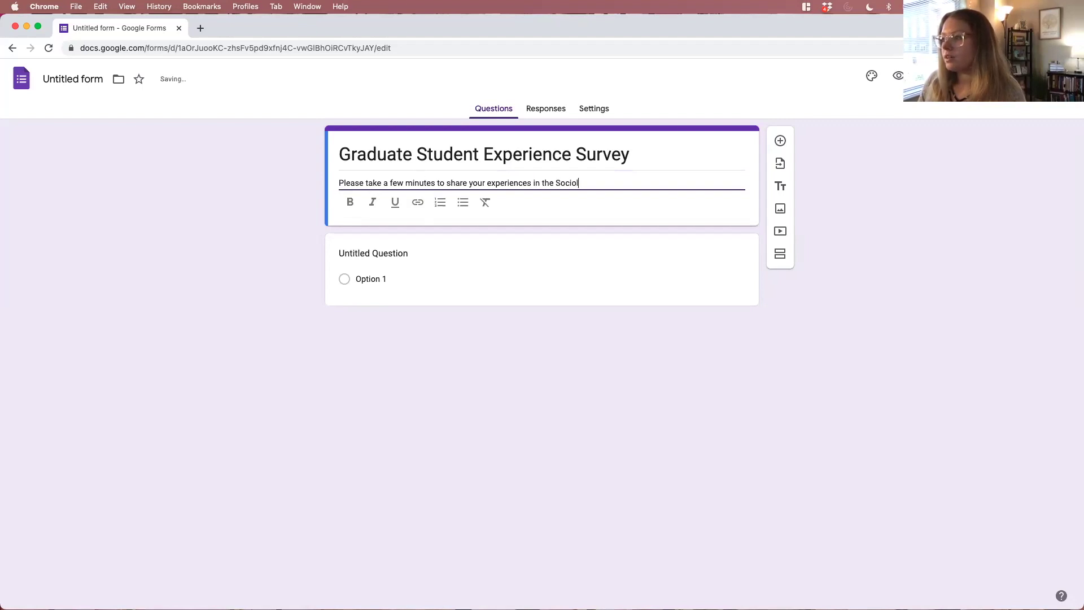
{"action": "key", "text": "BackSpace"}
{"action": "key", "text": "BackSpace"}
{"action": "key", "text": "BackSpace"}
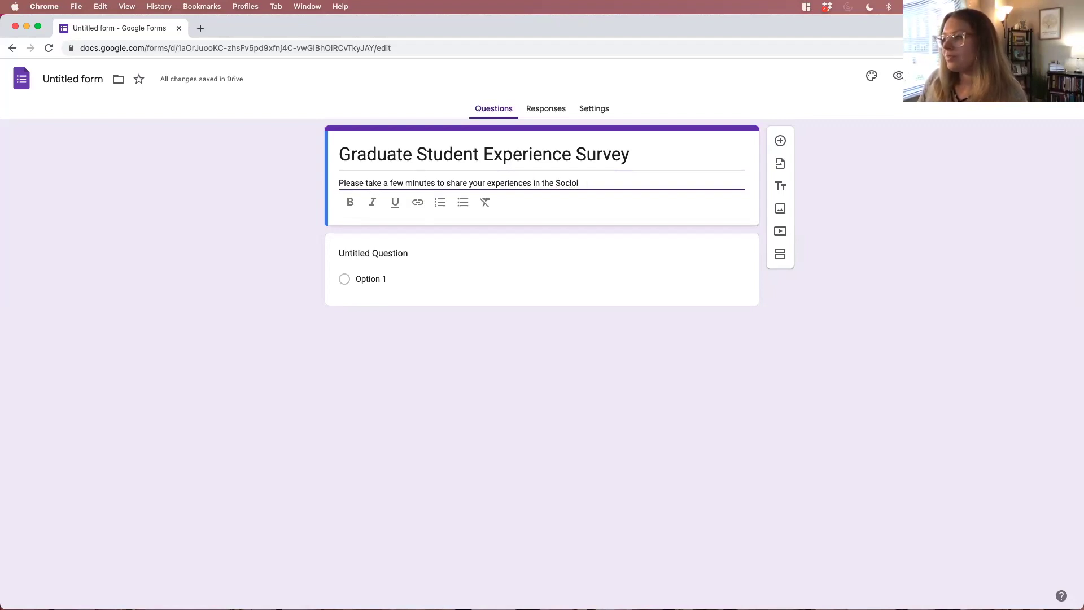
{"action": "type", "text": "ology"}
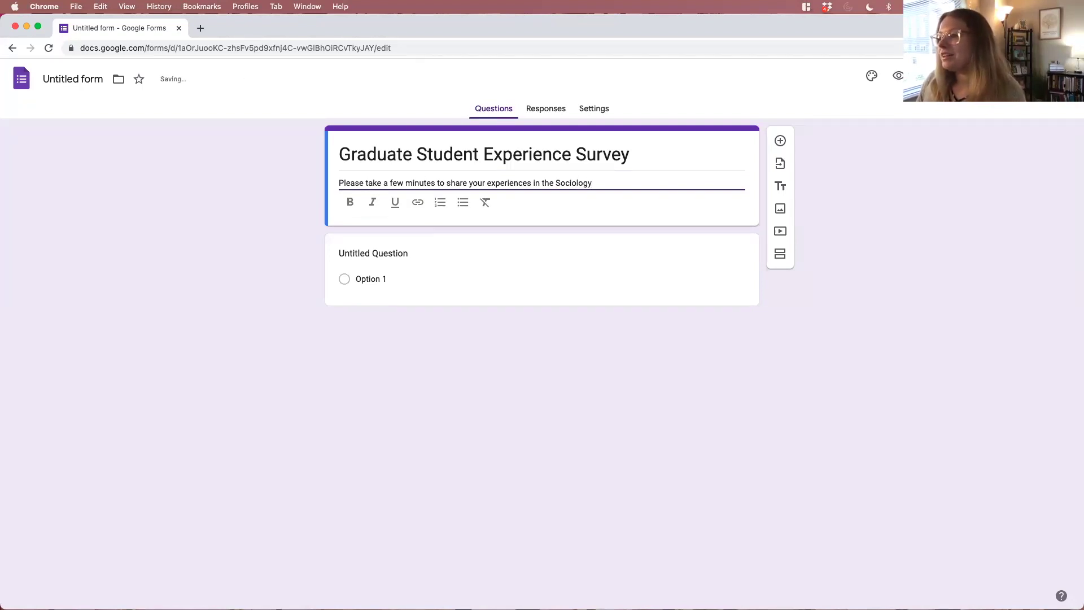
{"action": "type", "text": " gradute pro"}
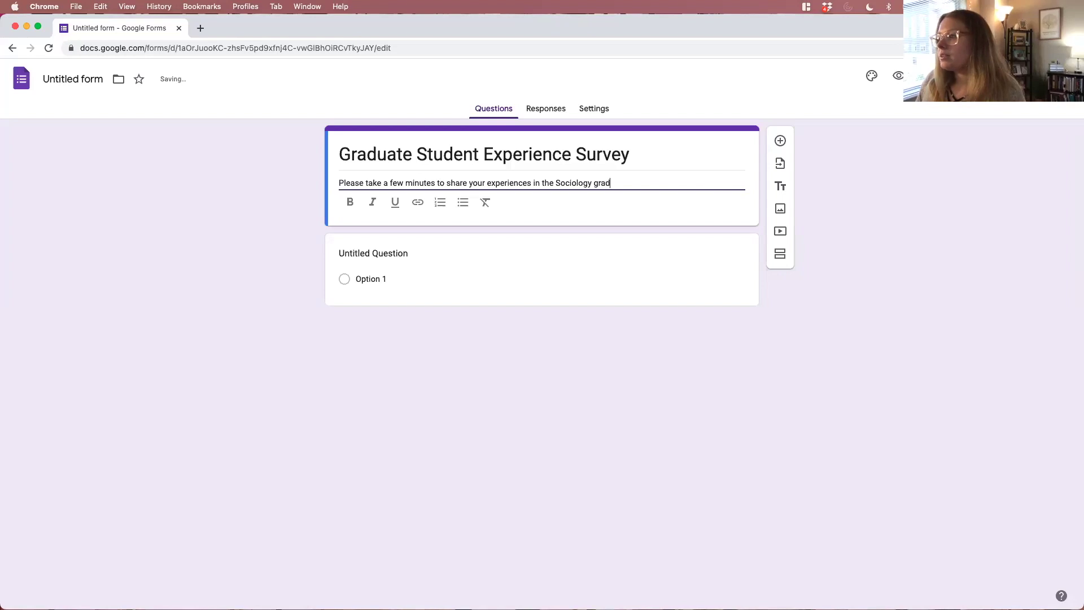
{"action": "key", "text": "BackSpace"}
{"action": "key", "text": "BackSpace"}
{"action": "key", "text": "BackSpace"}
{"action": "key", "text": "BackSpace"}
{"action": "key", "text": "BackSpace"}
{"action": "key", "text": "BackSpace"}
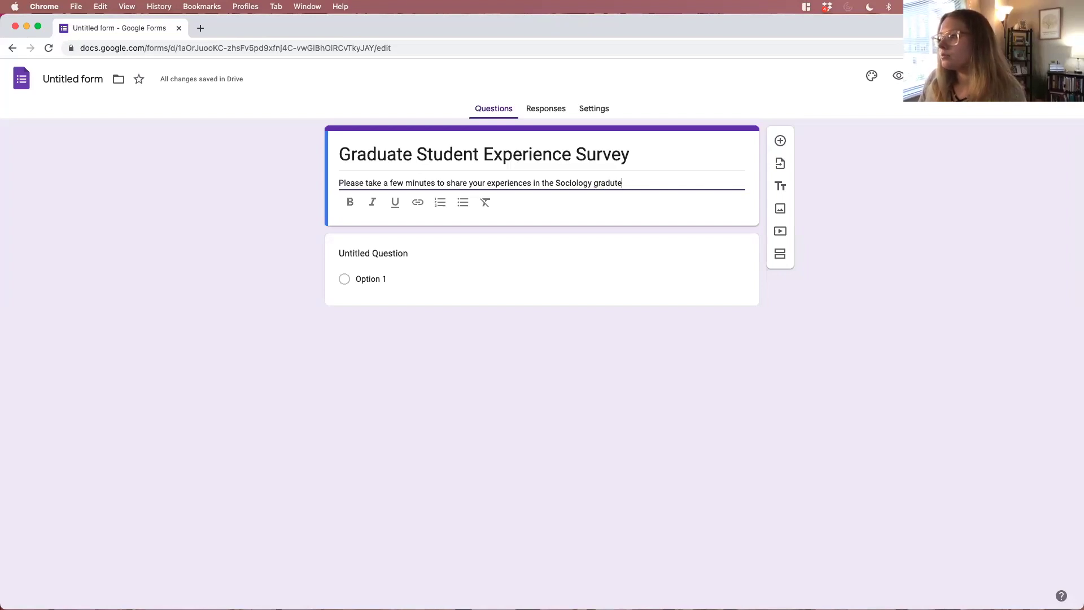
{"action": "type", "text": "ate programs at Gerorge Mason Unv"}
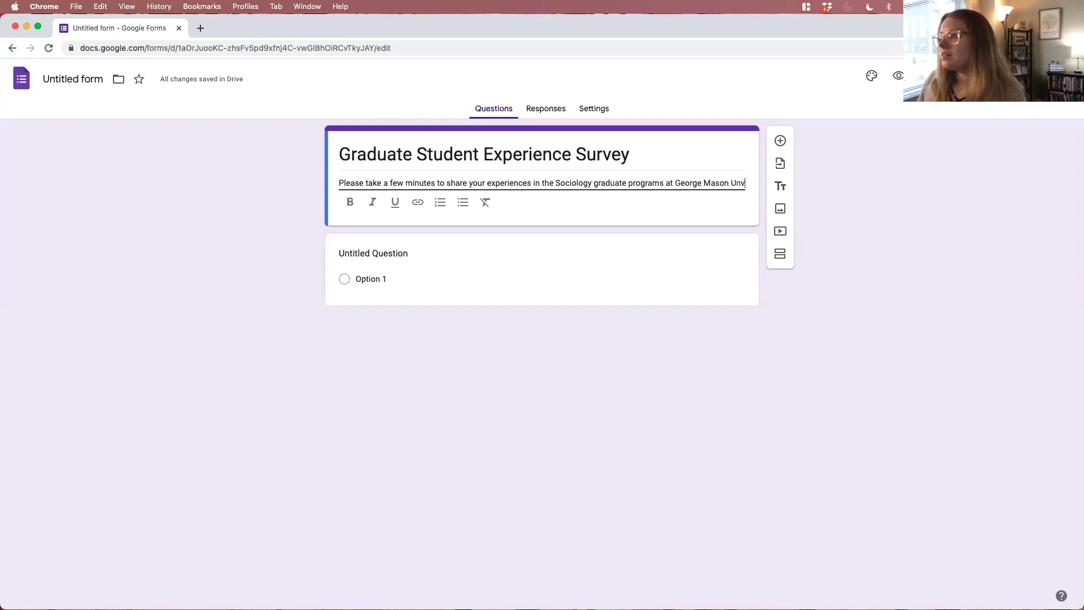
{"action": "type", "text": "eristy."}
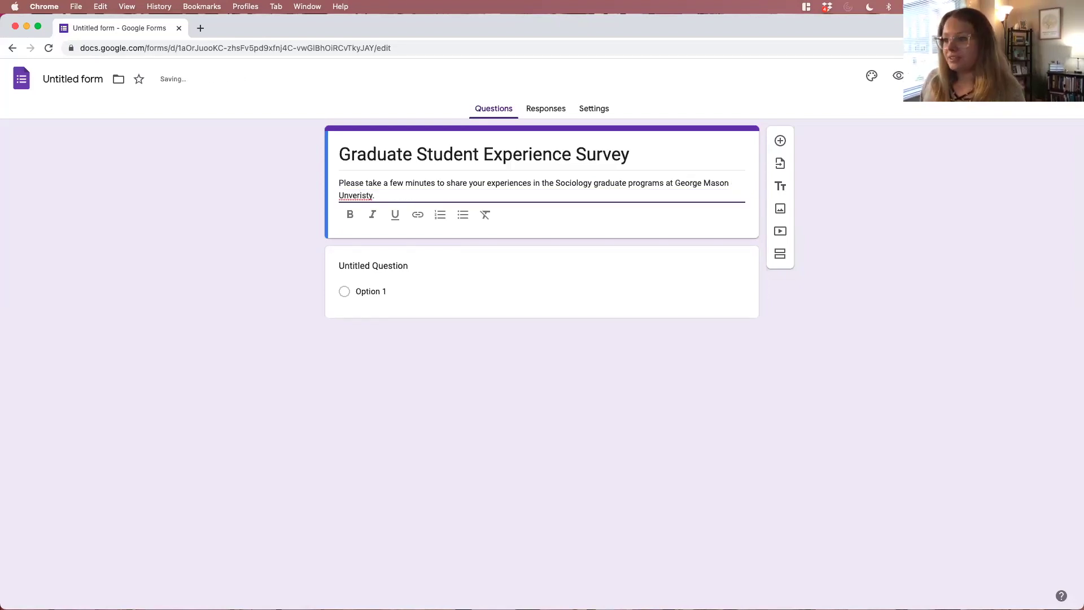
{"action": "key", "text": "BackSpace"}
{"action": "key", "text": "BackSpace"}
{"action": "key", "text": "BackSpace"}
{"action": "key", "text": "BackSpace"}
{"action": "key", "text": "BackSpace"}
{"action": "type", "text": "sity."}
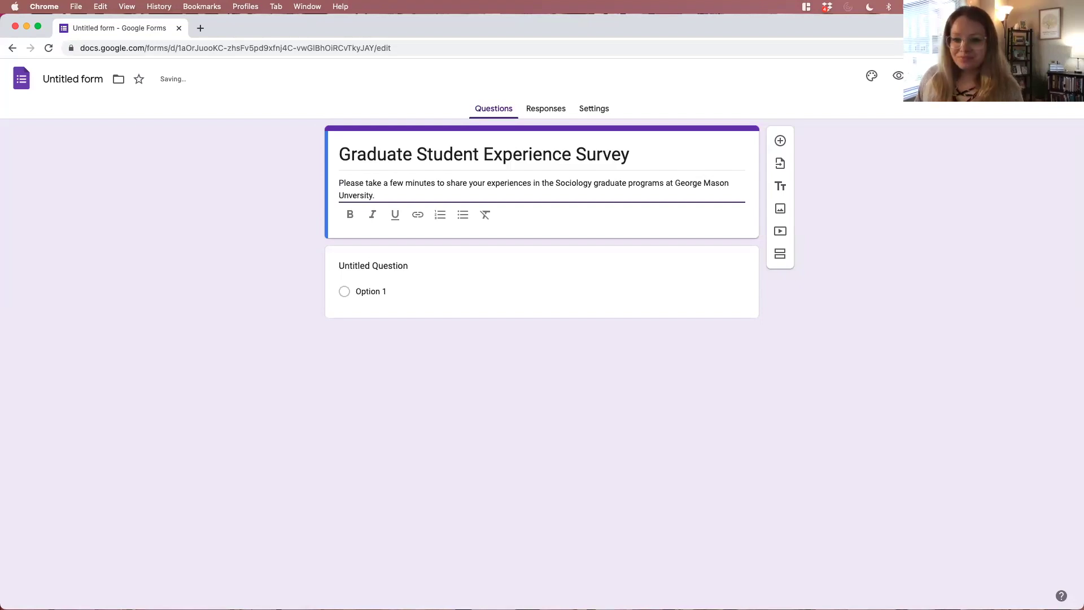
{"action": "right_click", "coordinate": [358, 196]}
{"action": "left_click", "coordinate": [373, 203]}
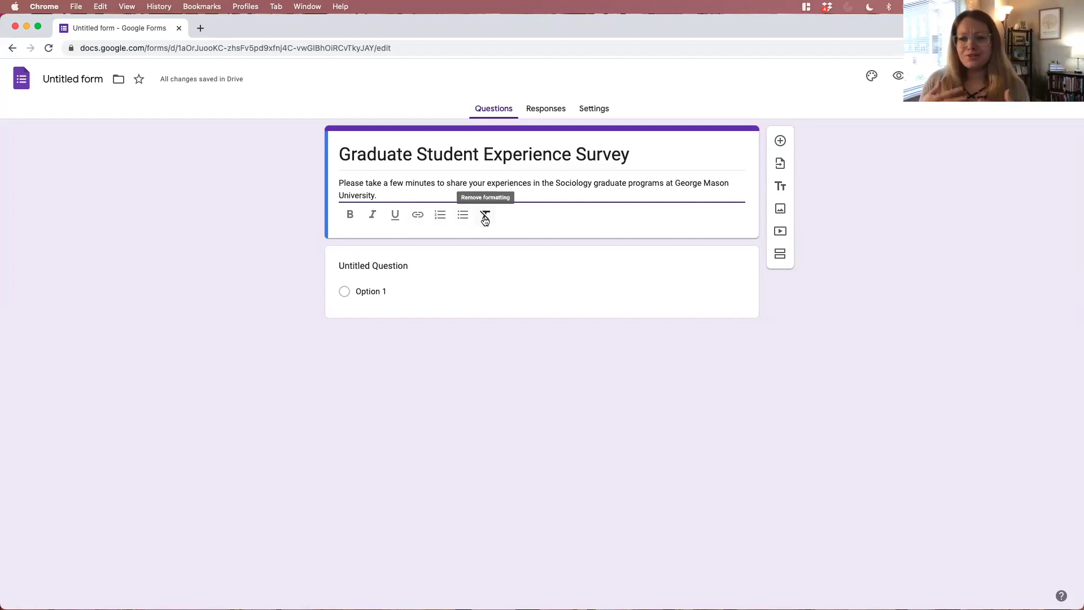
{"action": "left_click", "coordinate": [315, 267]}
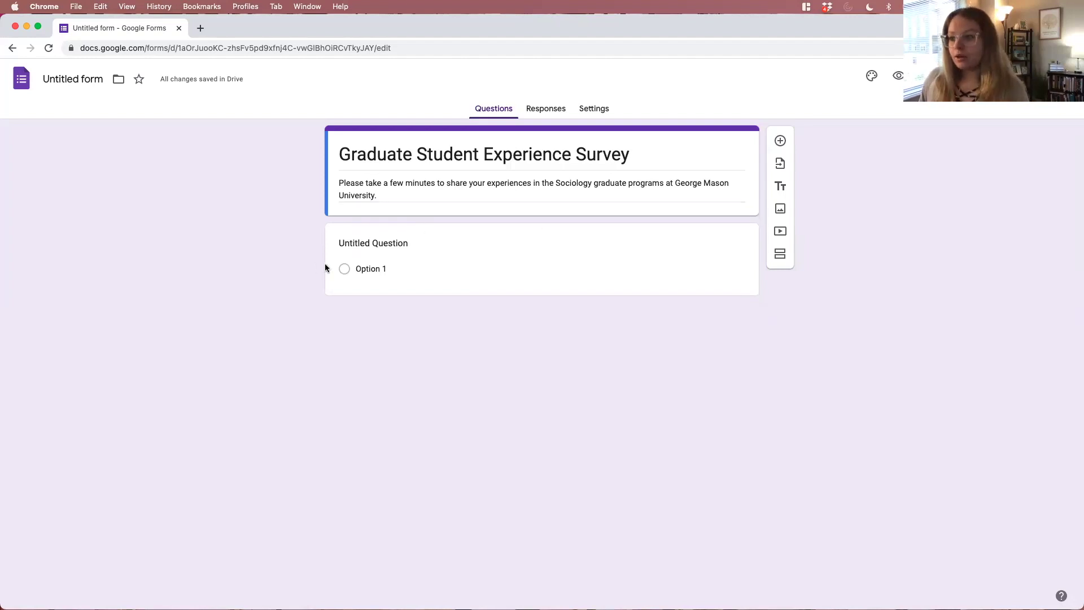
Set the first question's text to "What program are you in?".
{"action": "left_click", "coordinate": [408, 244]}
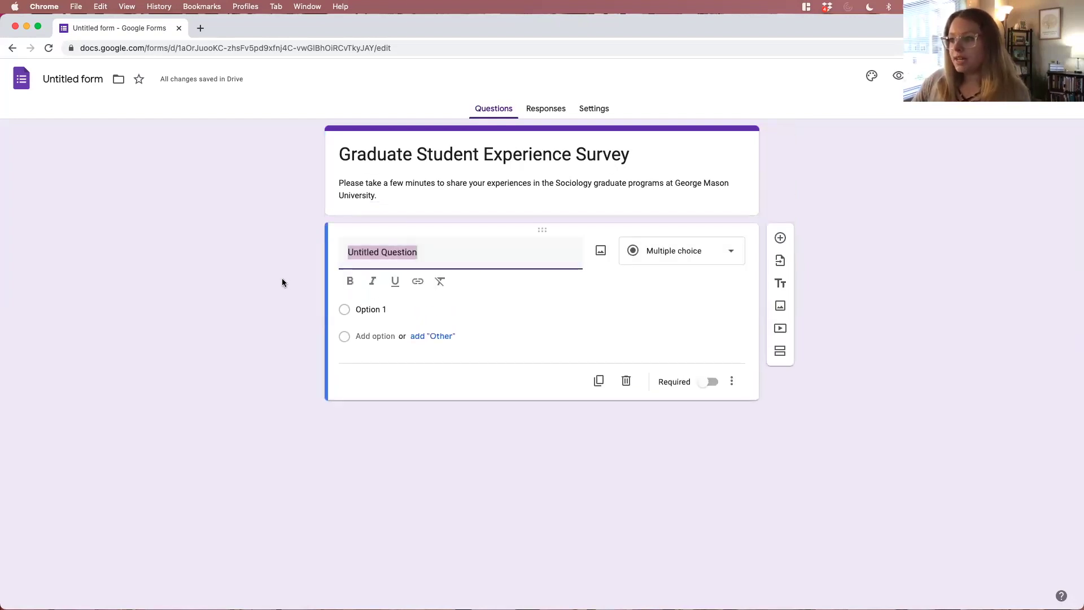
{"action": "type", "text": "What pr"}
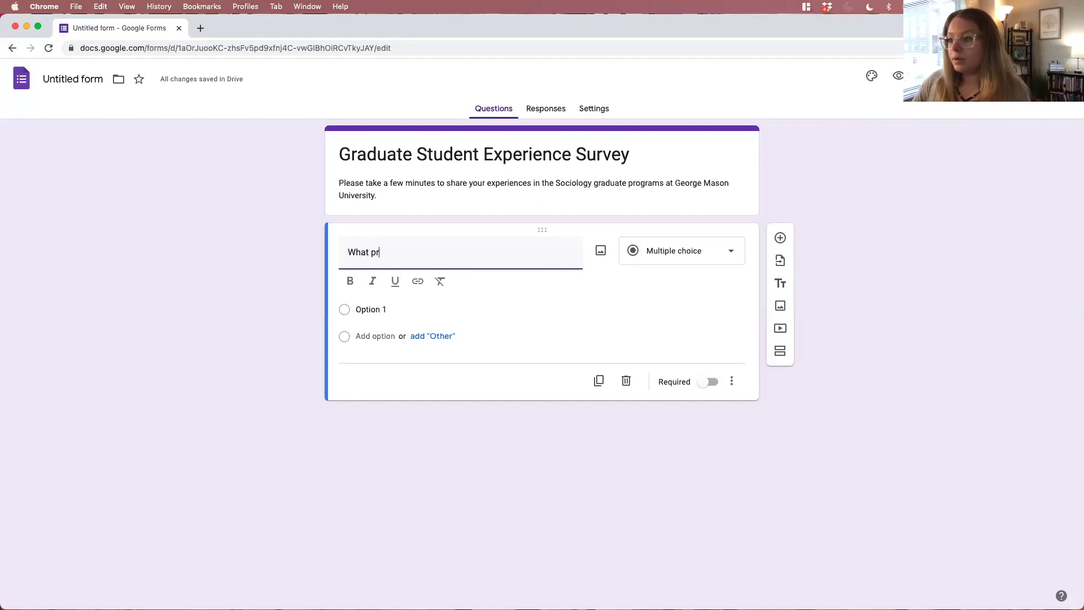
{"action": "type", "text": "ogram are you i"}
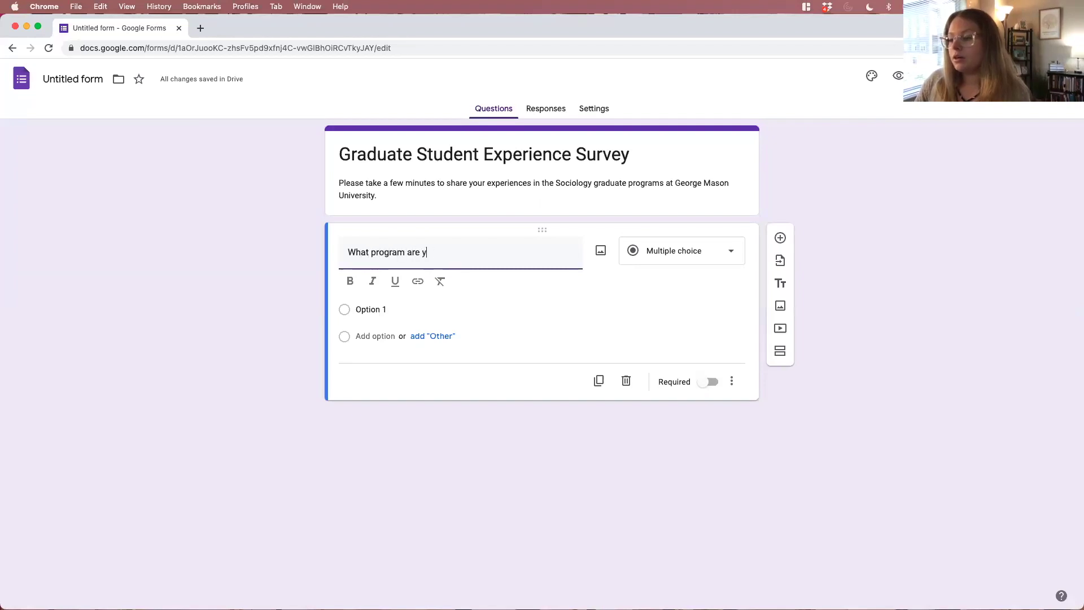
{"action": "type", "text": "n?"}
Give the program question the answer options "MA program" and "PhD program".
{"action": "left_click", "coordinate": [389, 310]}
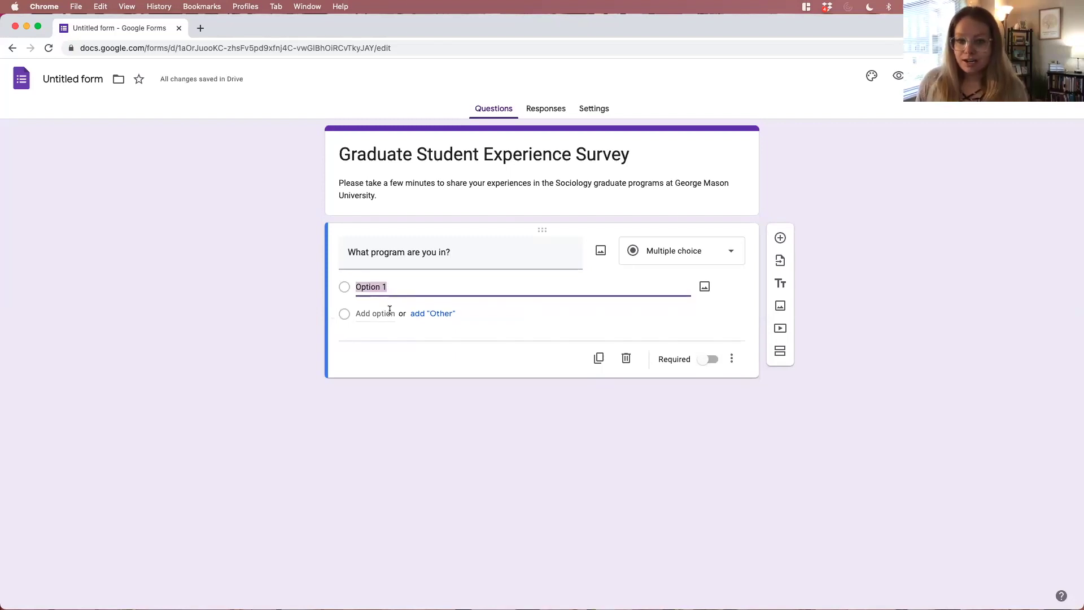
{"action": "type", "text": "Ma"}
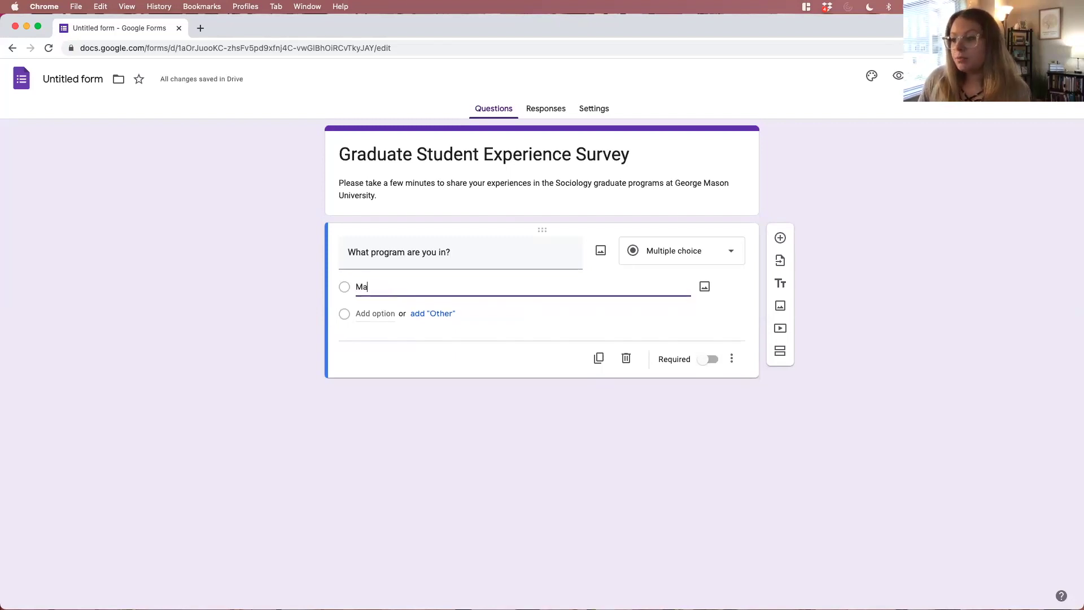
{"action": "key", "text": "BackSpace"}
{"action": "type", "text": "A program"}
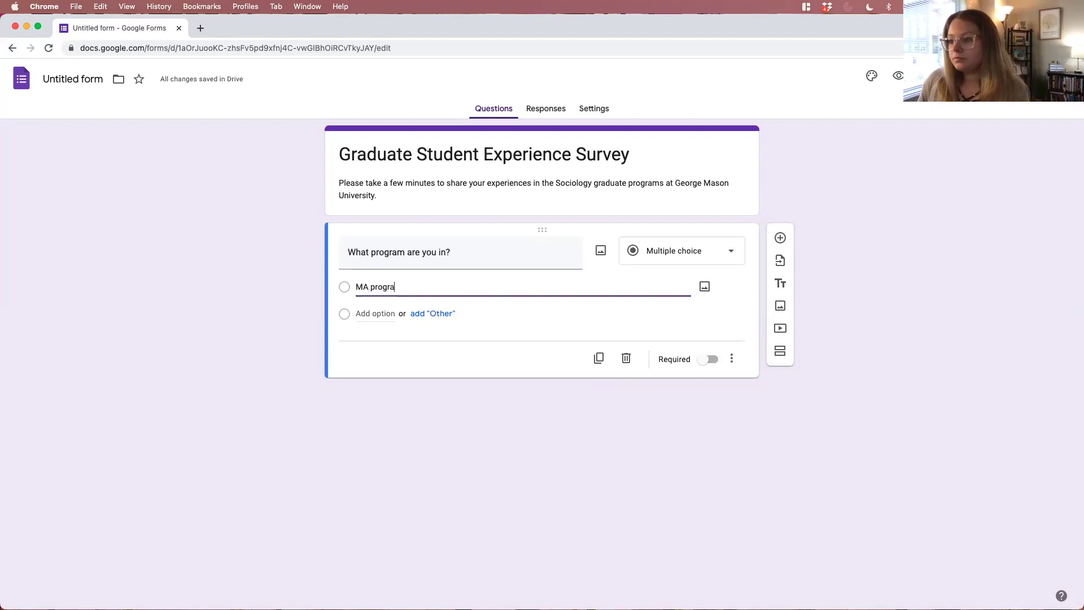
{"action": "left_click", "coordinate": [375, 313]}
{"action": "type", "text": "Ph"}
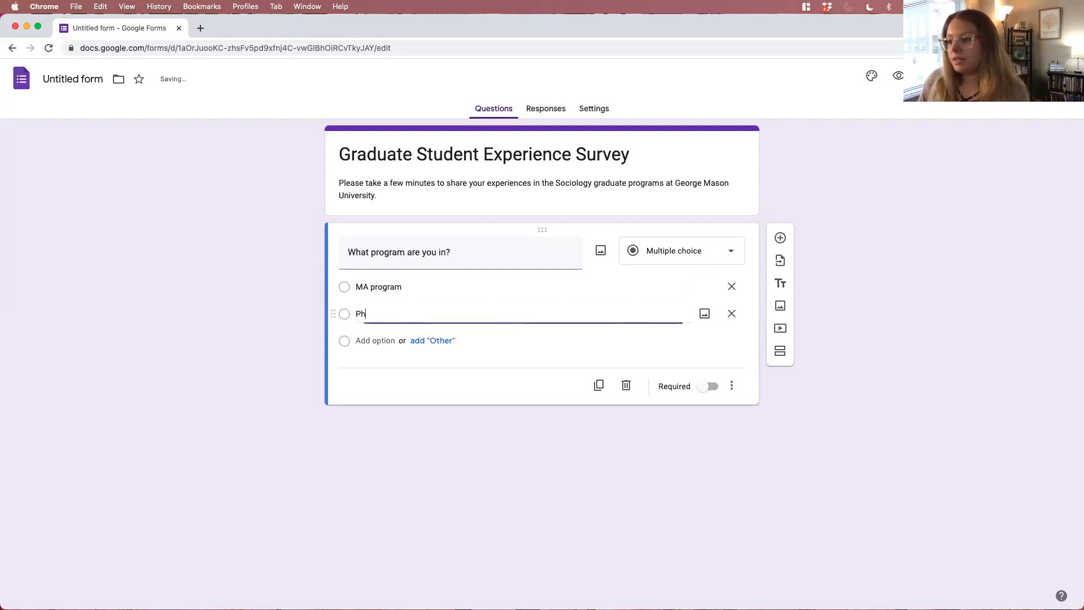
{"action": "type", "text": "D program"}
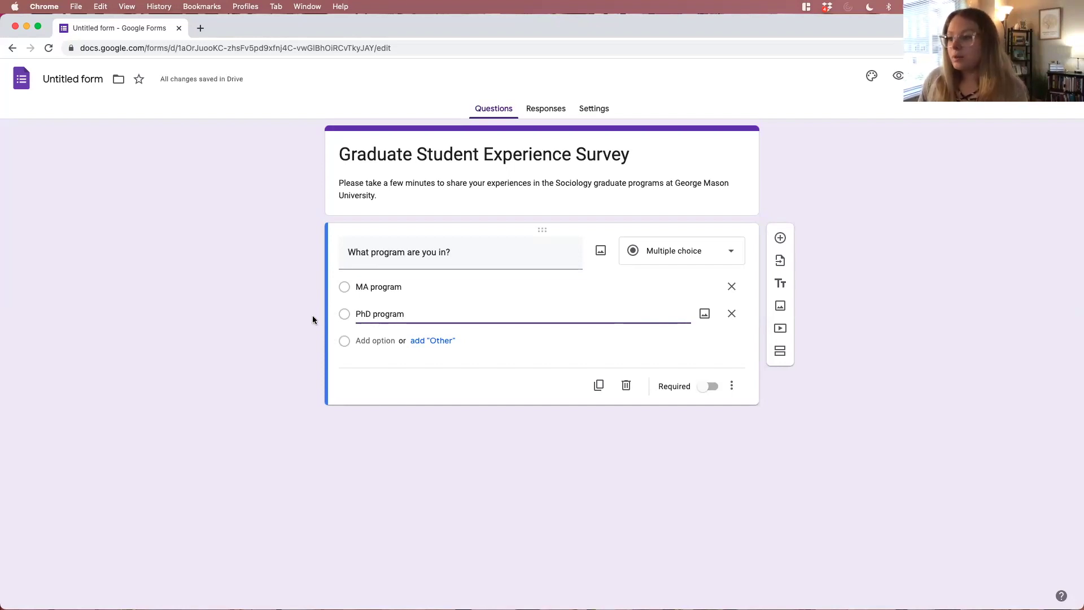
{"action": "key", "text": "Tab"}
{"action": "key", "text": "Tab"}
{"action": "key", "text": "Tab"}
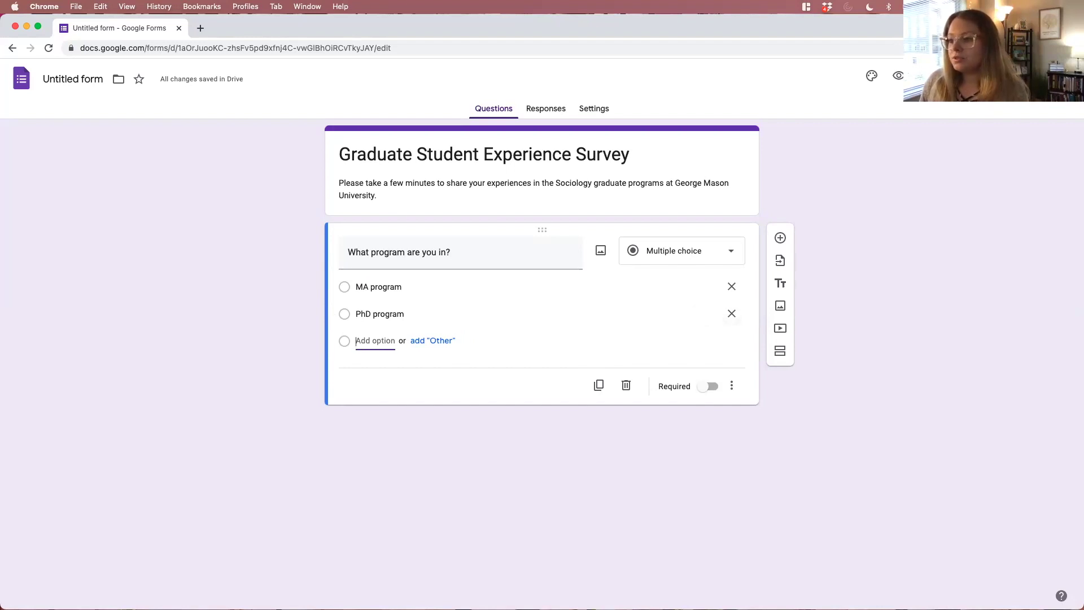
{"action": "type", "text": "the"}
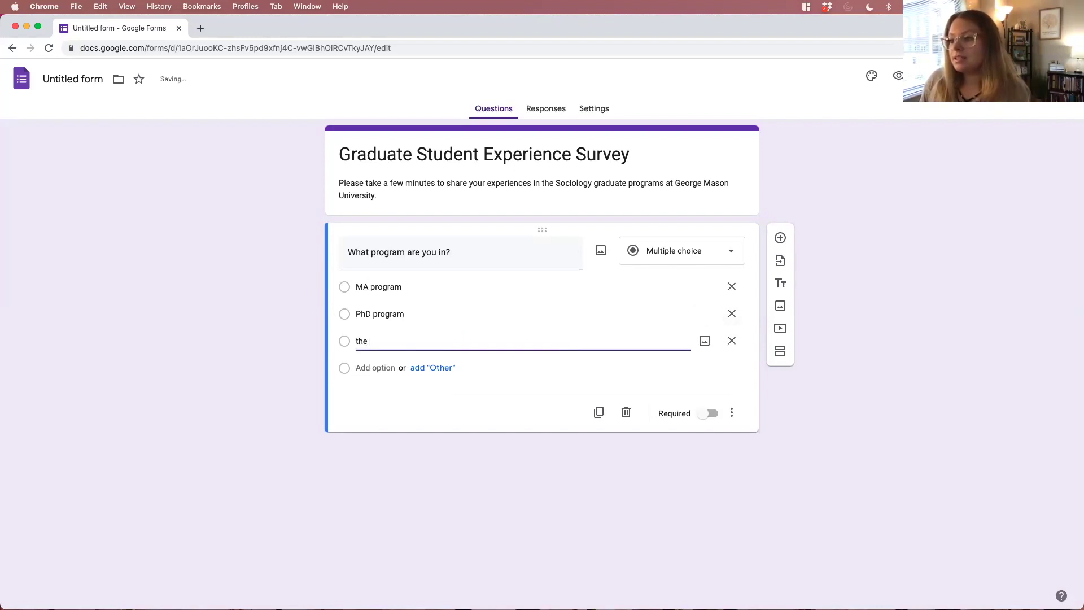
{"action": "key", "text": "BackSpace"}
{"action": "key", "text": "BackSpace"}
{"action": "key", "text": "BackSpace"}
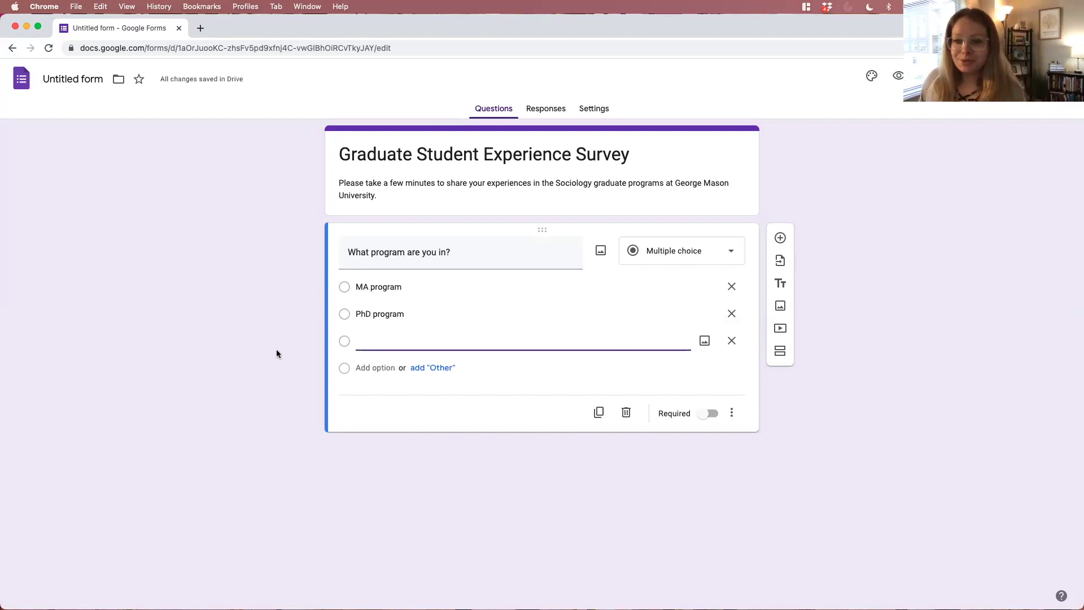
{"action": "left_click", "coordinate": [284, 355]}
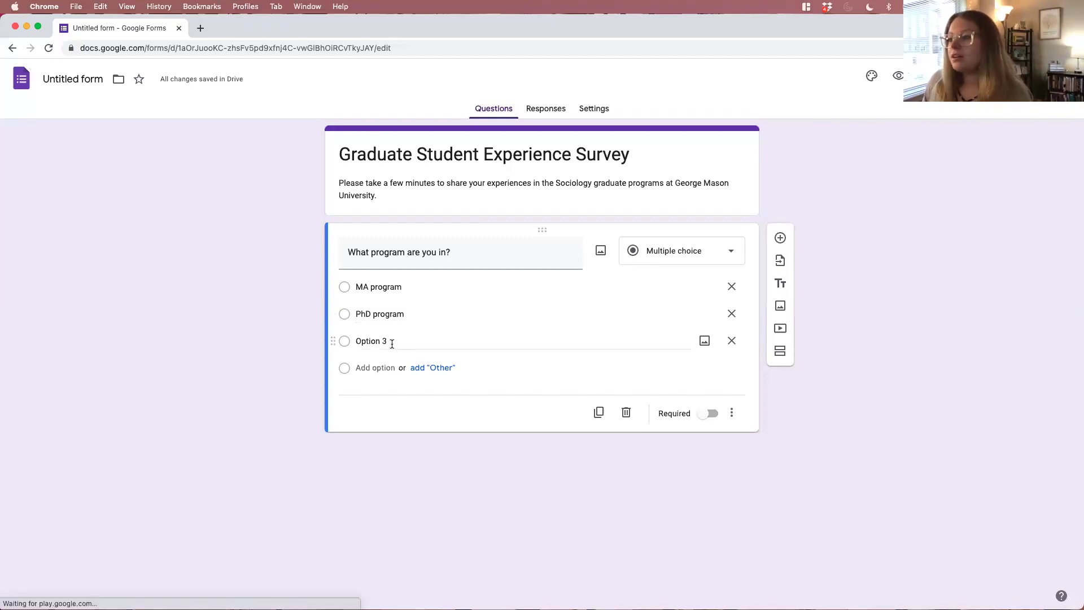
{"action": "left_click", "coordinate": [732, 342]}
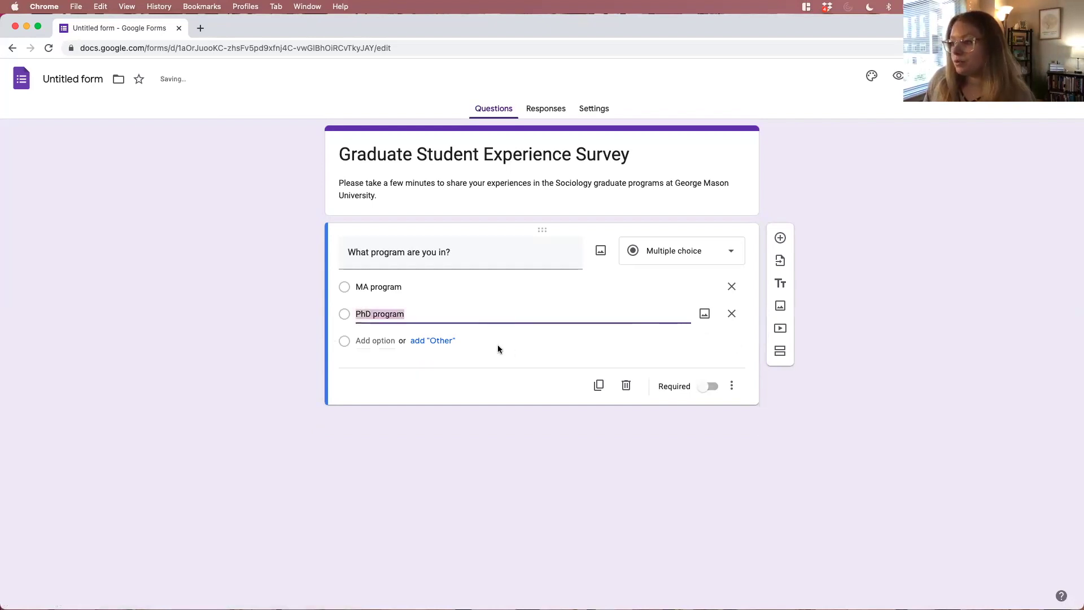
{"action": "left_click", "coordinate": [329, 326]}
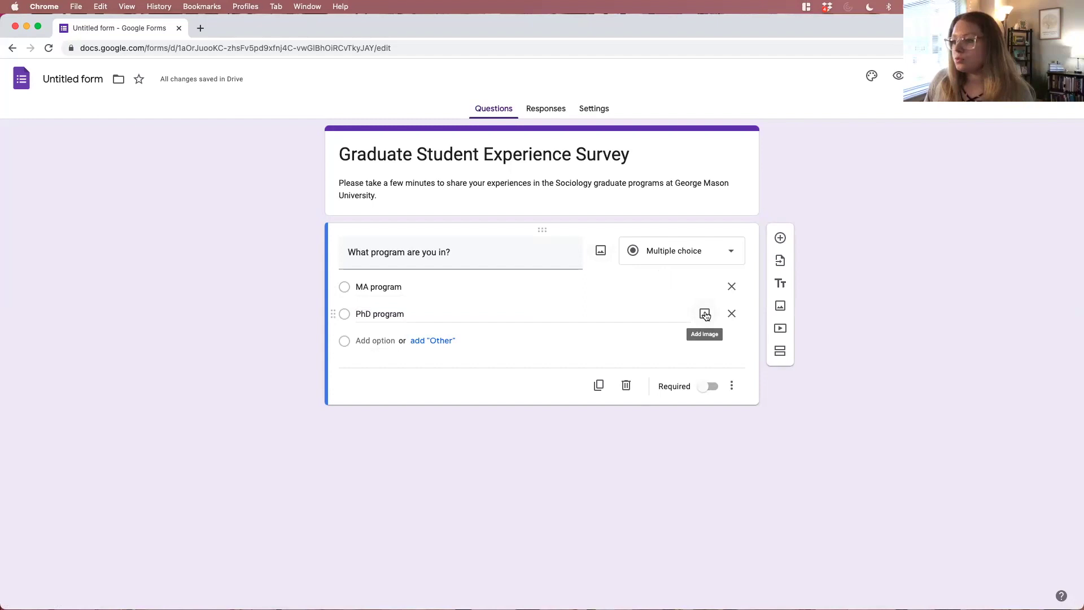
Add an "Other" answer option to the program question and remove it again.
{"action": "left_click", "coordinate": [443, 342]}
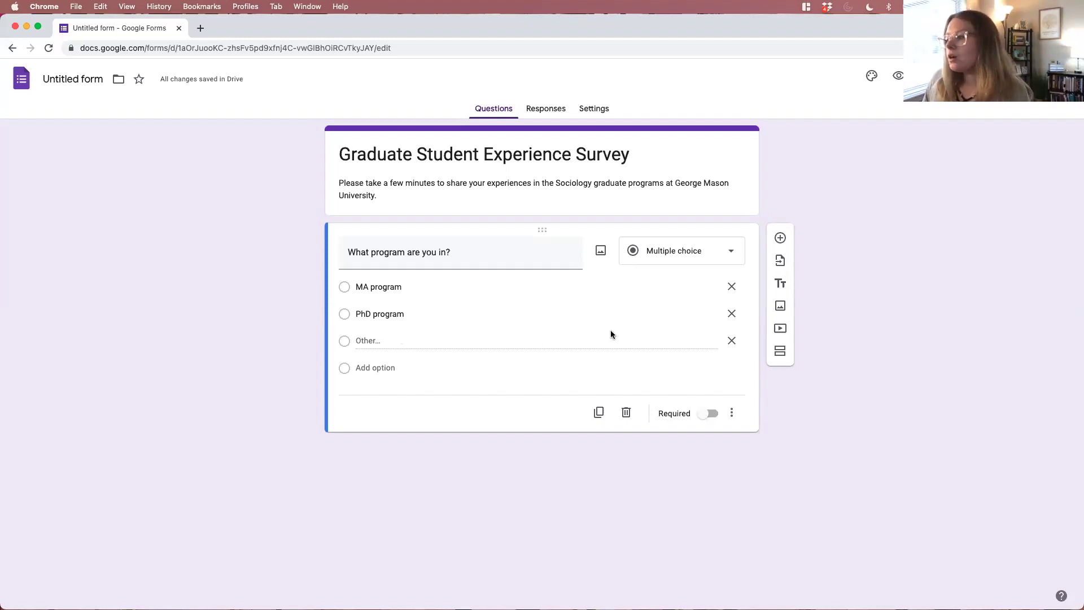
{"action": "left_click", "coordinate": [731, 341]}
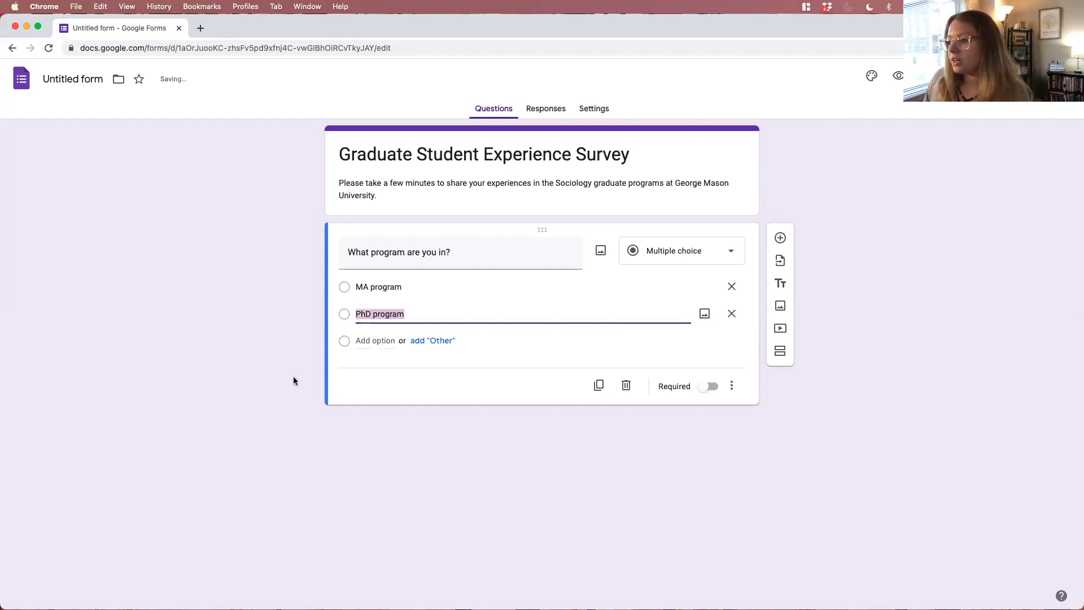
{"action": "left_click", "coordinate": [290, 358]}
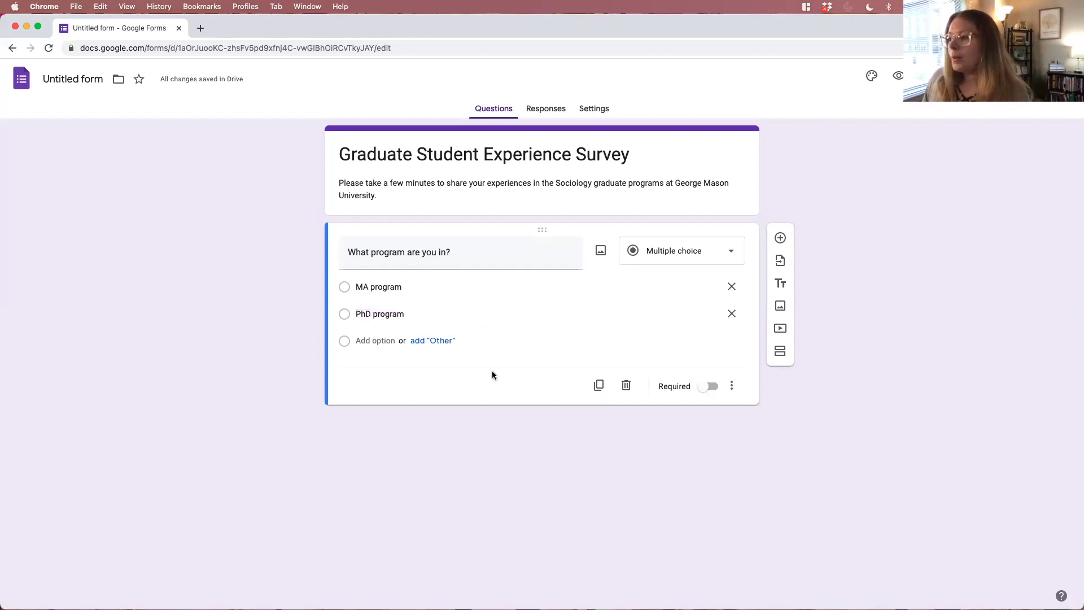
Examine the question types available for the program question and keep Multiple choice.
{"action": "left_click", "coordinate": [651, 256]}
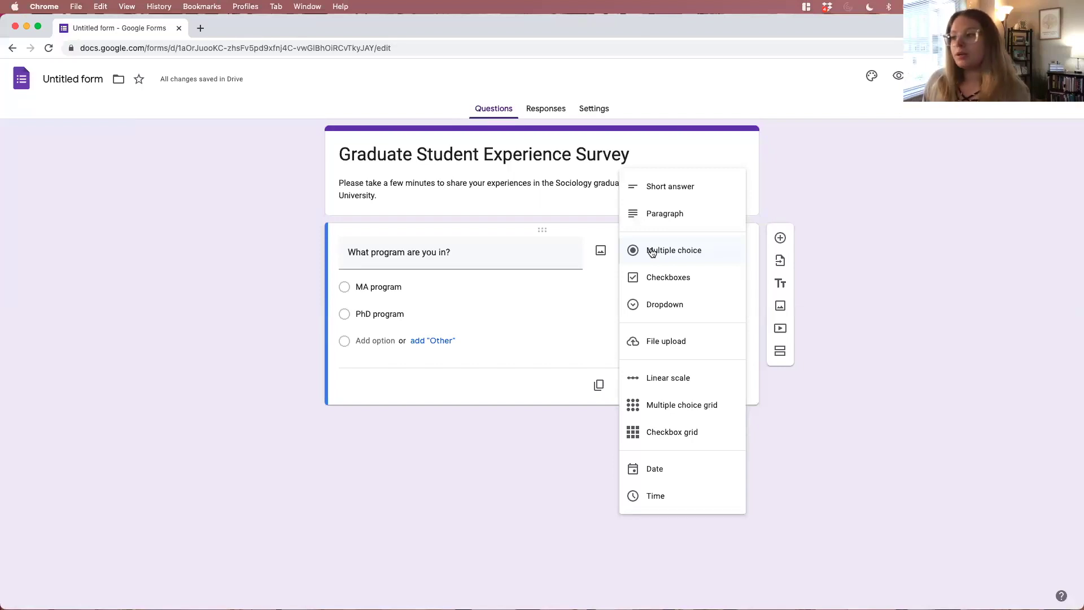
{"action": "left_click", "coordinate": [700, 252]}
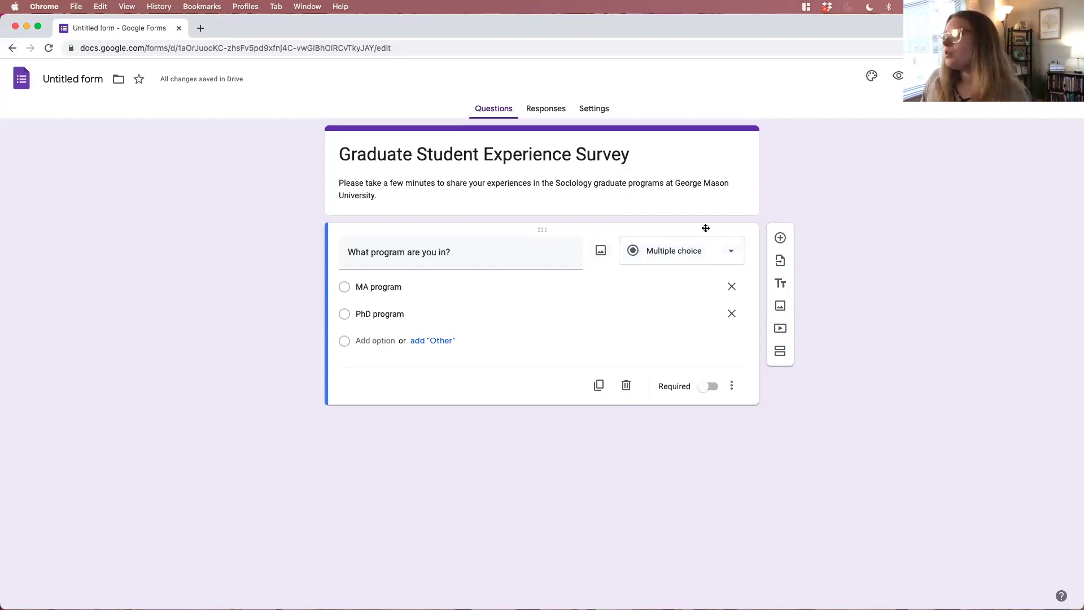
Add a second question with the text "What year are you in the program?".
{"action": "left_click", "coordinate": [781, 238]}
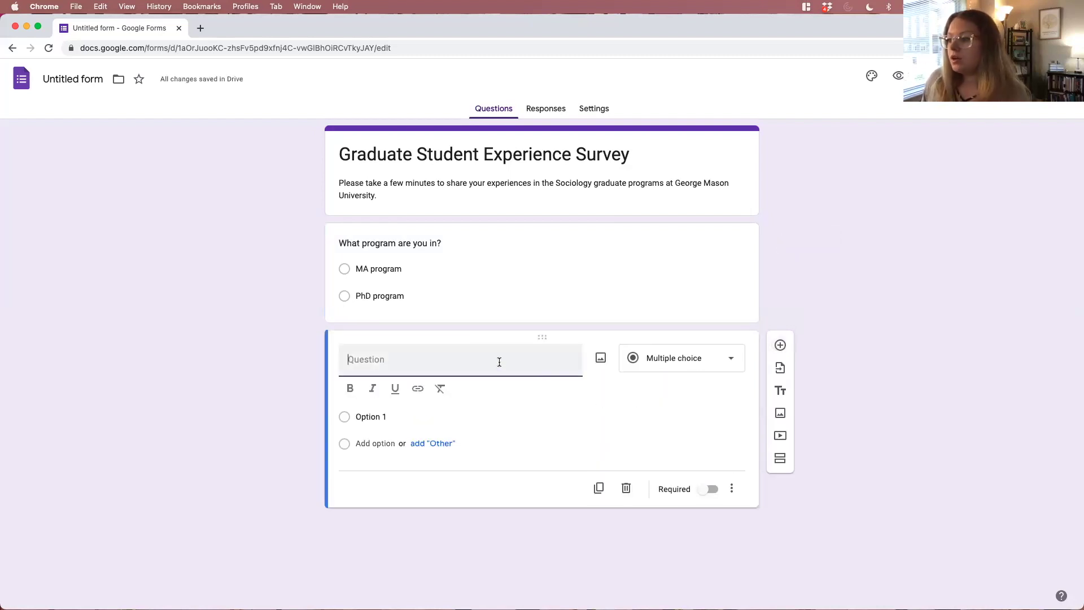
{"action": "type", "text": "What"}
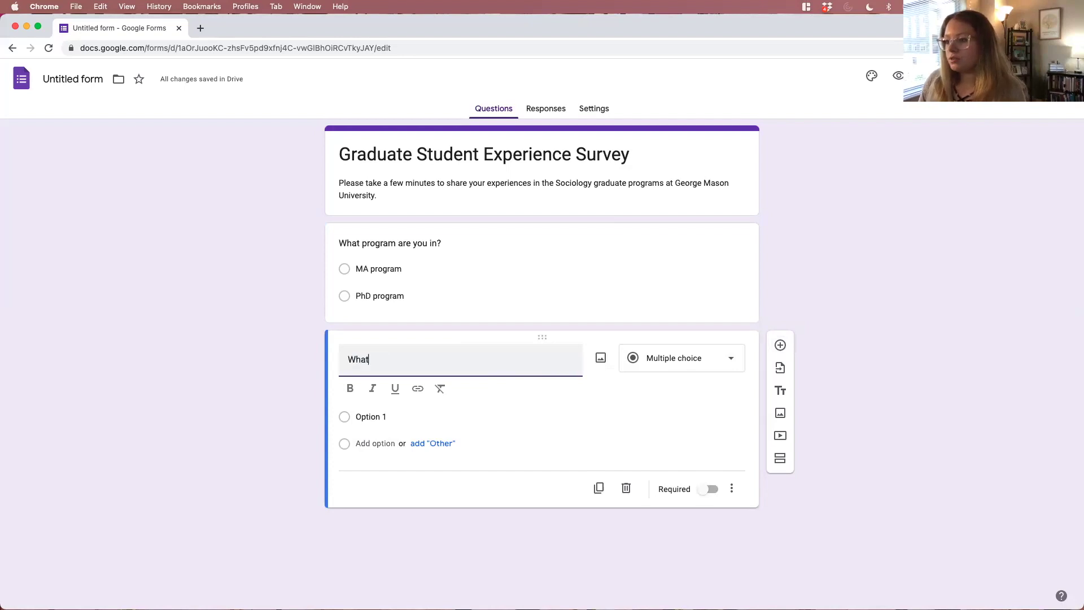
{"action": "type", "text": " year are you"}
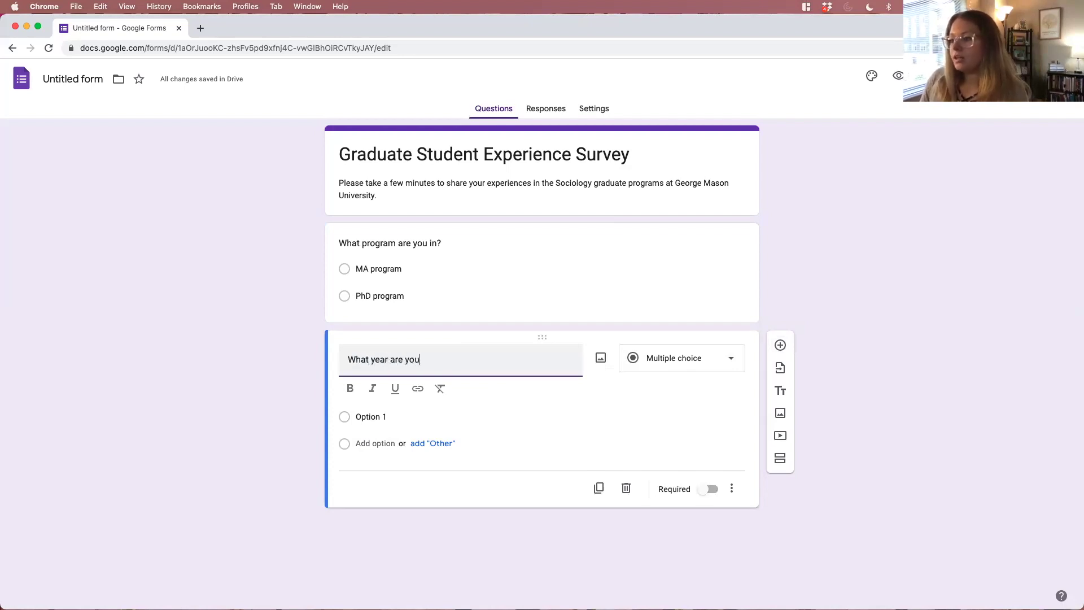
{"action": "type", "text": " in the program"}
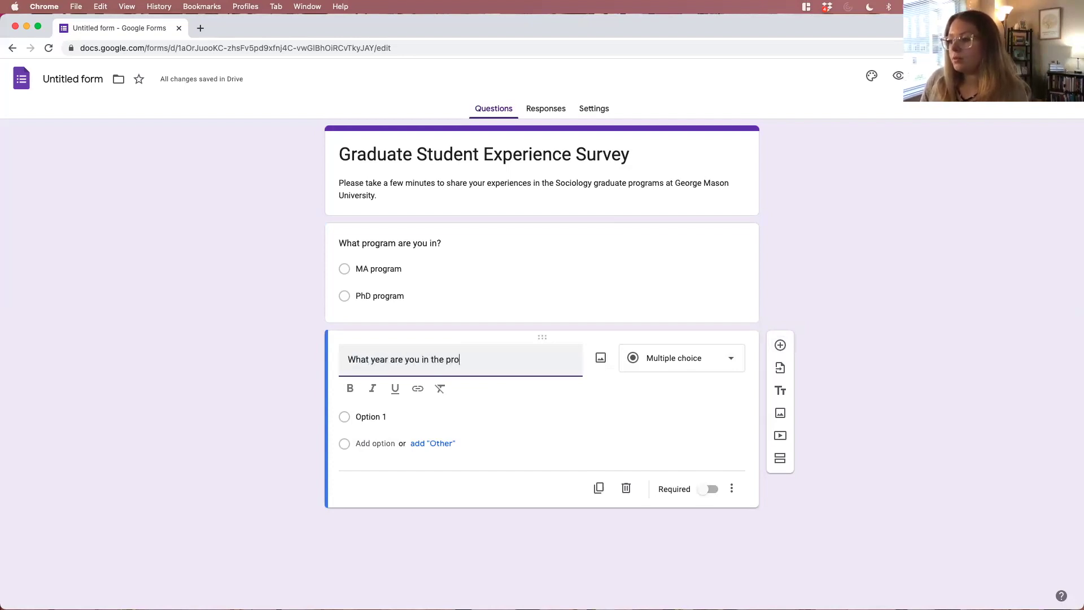
{"action": "key", "text": "BackSpace"}
{"action": "key", "text": "BackSpace"}
{"action": "key", "text": "BackSpace"}
{"action": "type", "text": "ram?"}
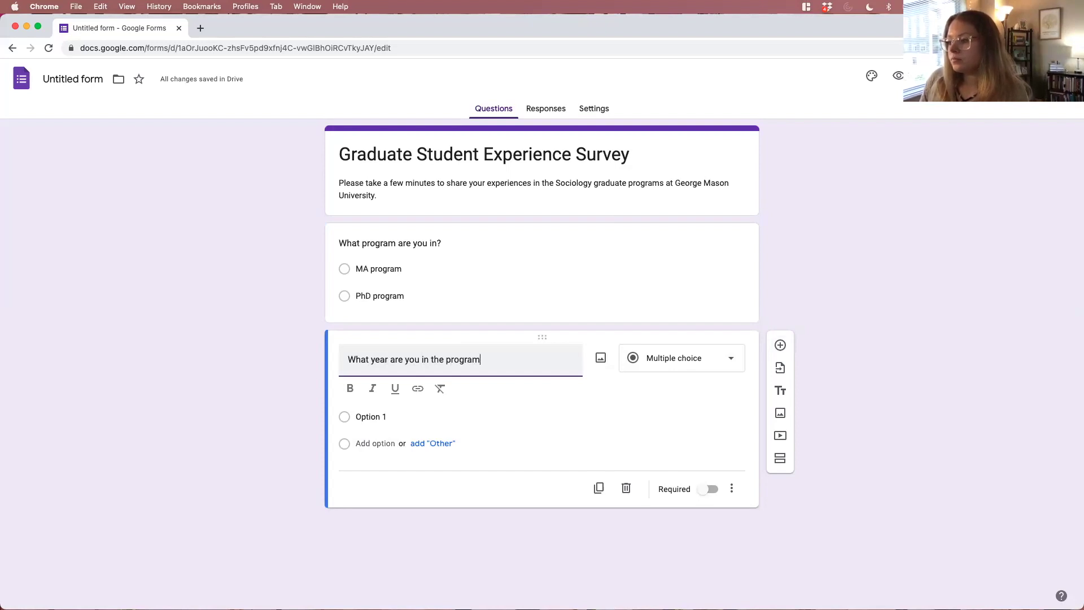
{"action": "left_click", "coordinate": [596, 370]}
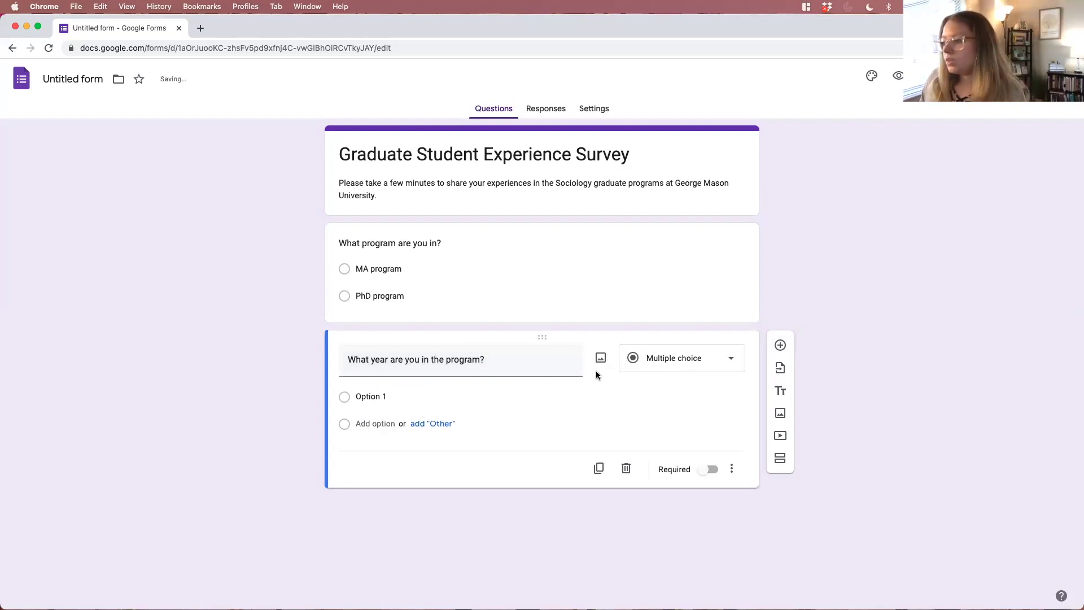
Make the year question a Dropdown with the options "First year", "Second year" and "Third year".
{"action": "left_click", "coordinate": [652, 375]}
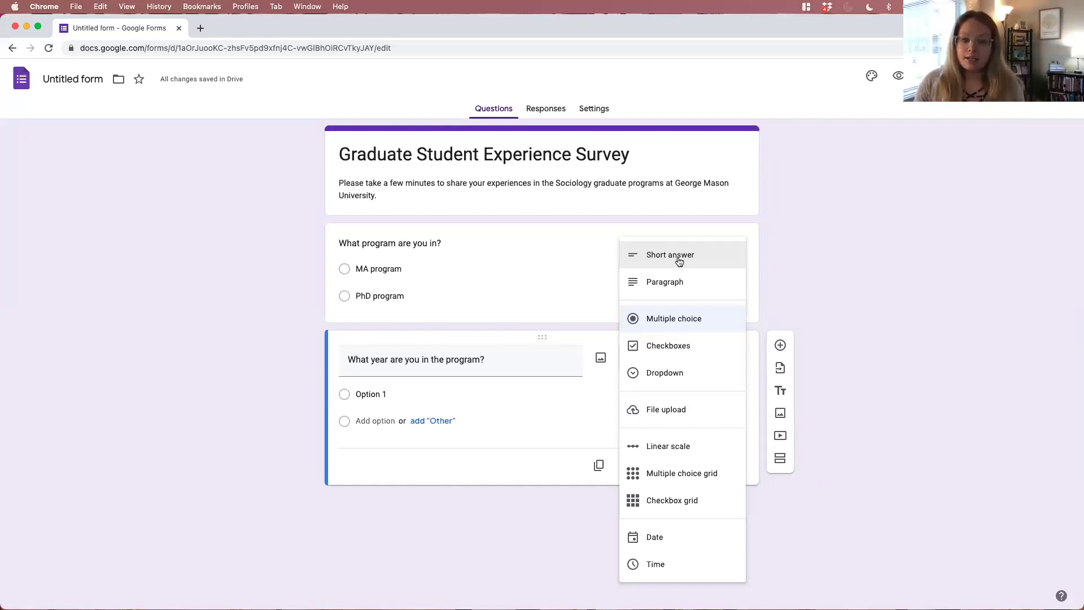
{"action": "left_click", "coordinate": [686, 372]}
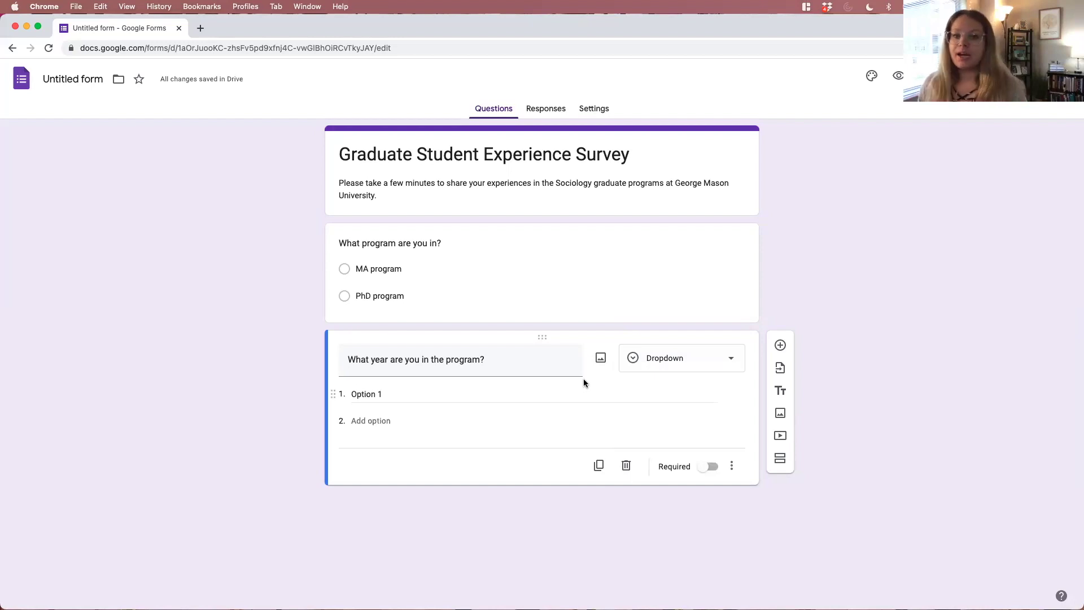
{"action": "left_click", "coordinate": [531, 395]}
{"action": "type", "text": "First year"}
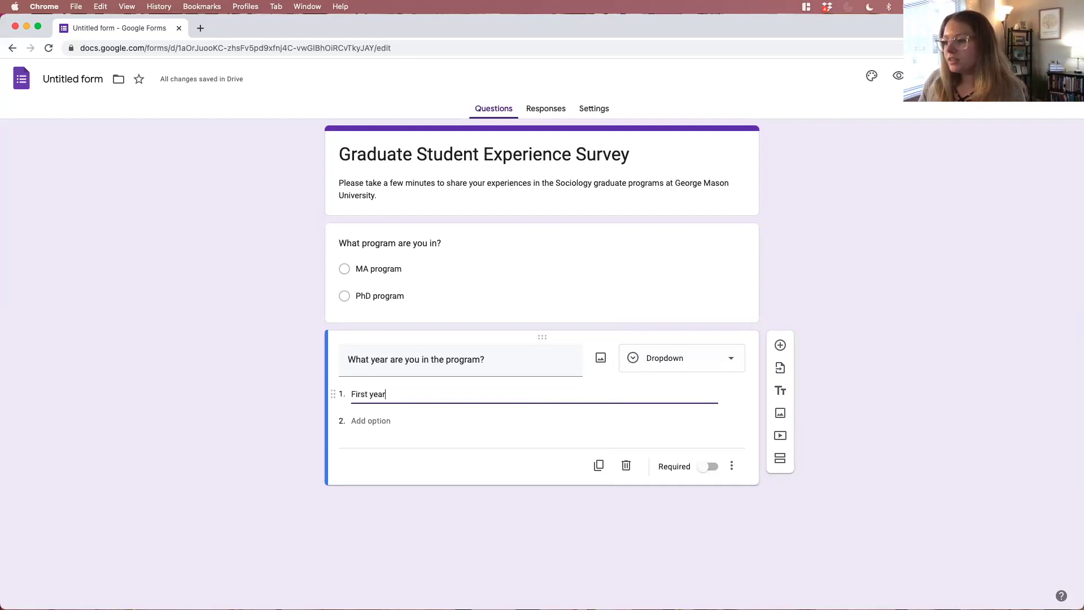
{"action": "key", "text": "Return"}
{"action": "type", "text": "Second year"}
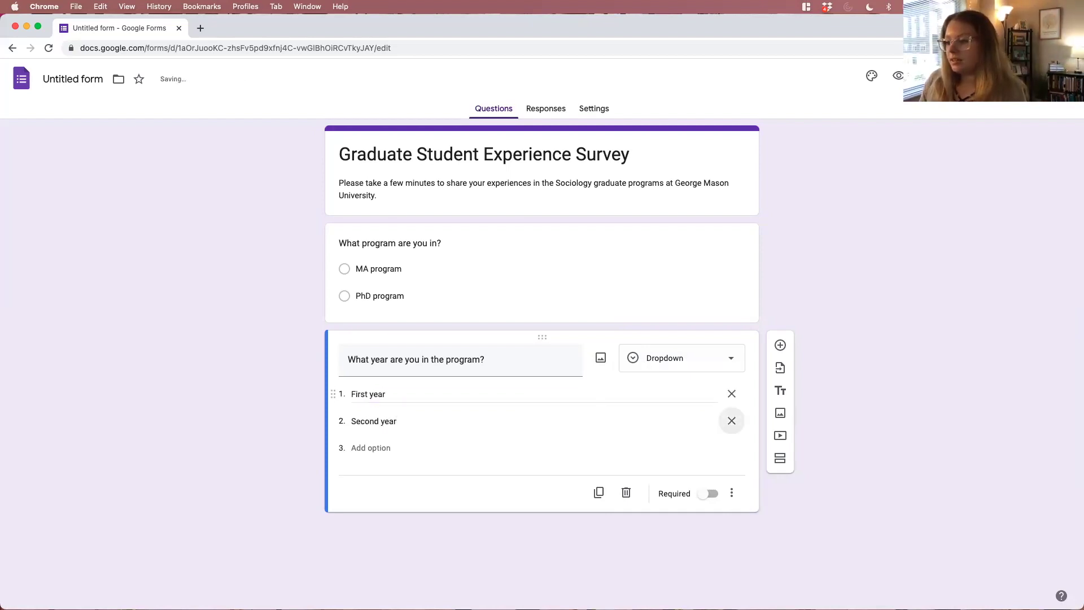
{"action": "key", "text": "Return"}
{"action": "type", "text": "Third year"}
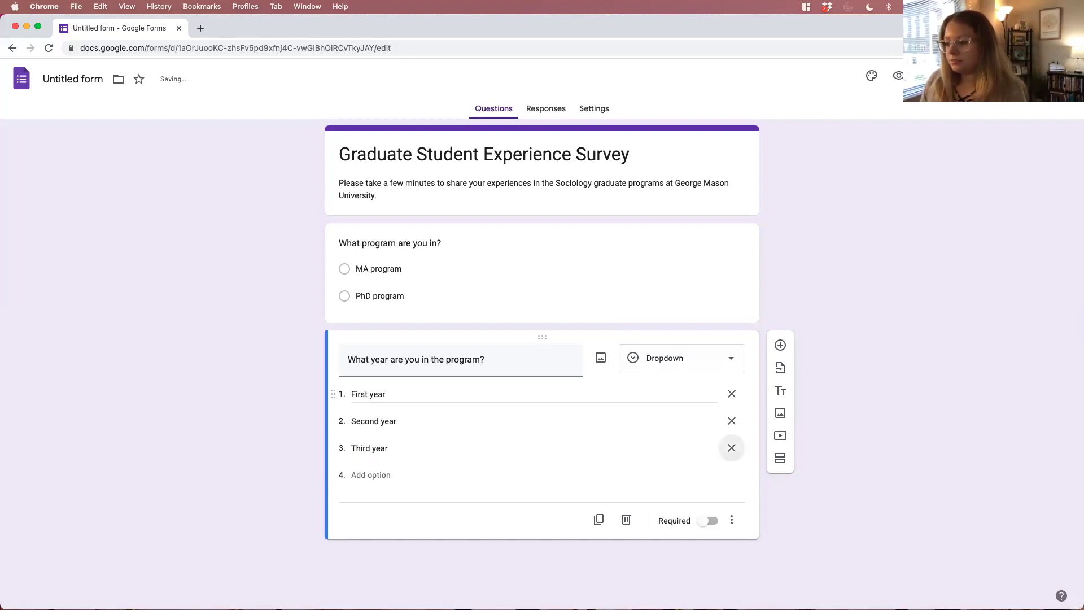
Add the options "Fourth year" and "Fifth year" to the year question's dropdown.
{"action": "key", "text": "Tab"}
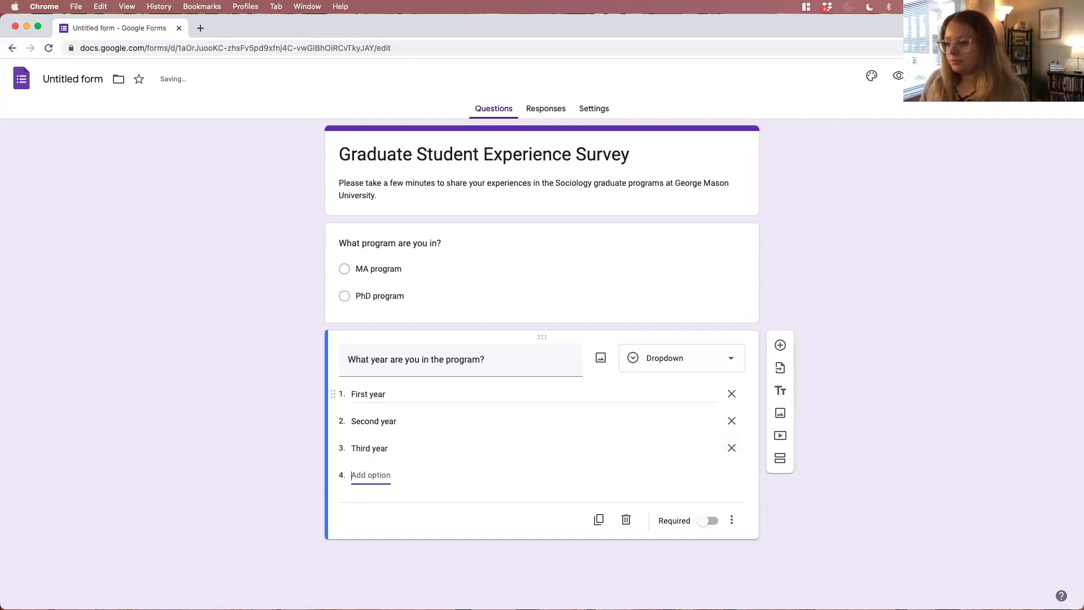
{"action": "type", "text": "Fourth year"}
{"action": "key", "text": "Tab"}
{"action": "key", "text": "Tab"}
{"action": "type", "text": "Fifthe"}
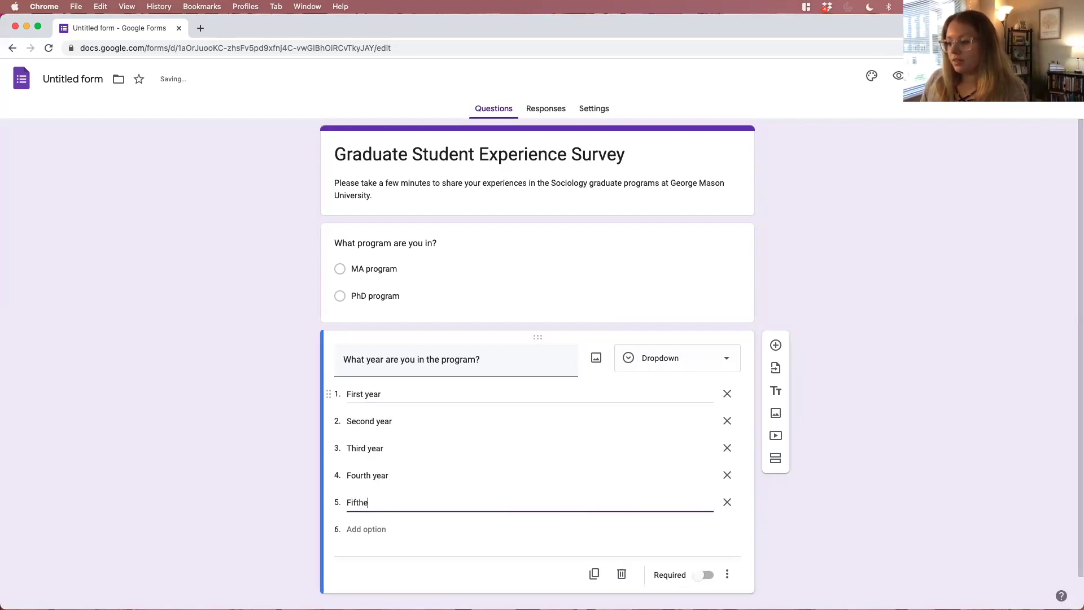
{"action": "key", "text": "BackSpace"}
{"action": "type", "text": "year"}
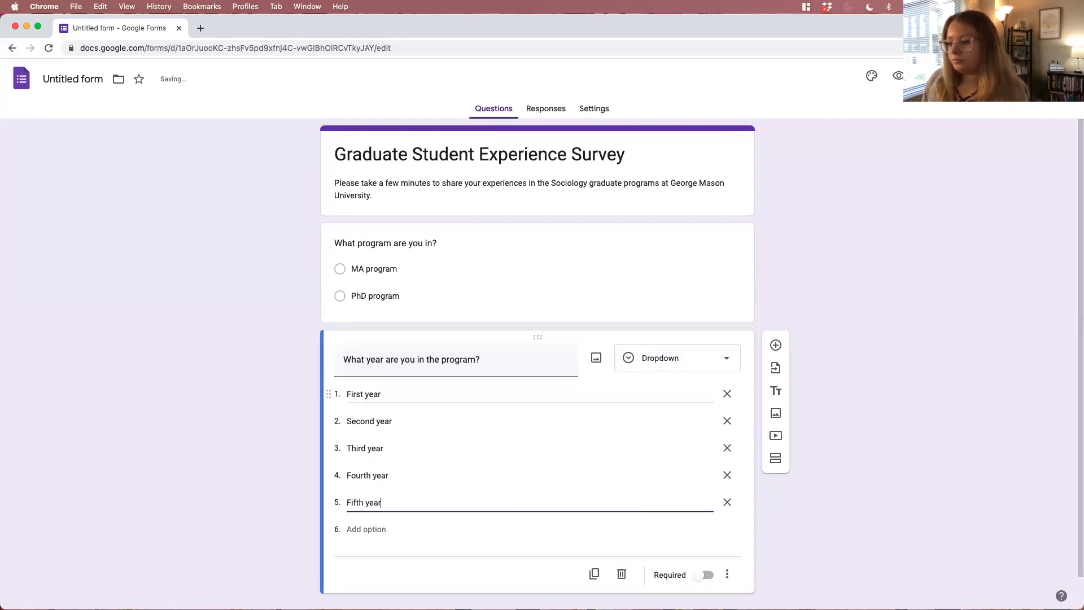
{"action": "left_click", "coordinate": [303, 457]}
Duplicate the year question and delete the duplicate.
{"action": "scroll", "coordinate": [302, 449], "scroll_direction": "down", "scroll_amount": 1}
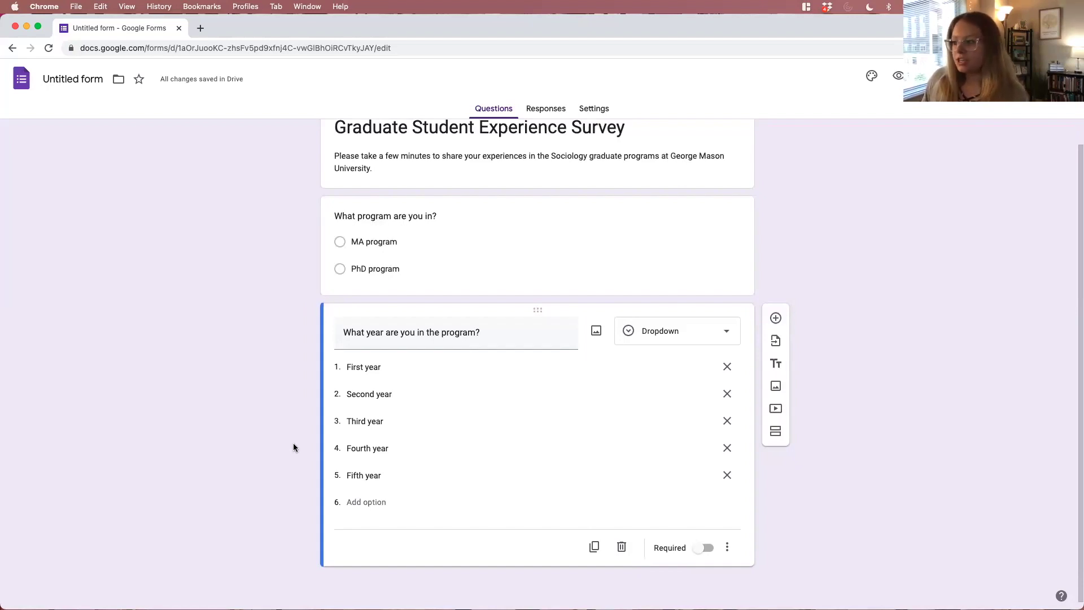
{"action": "left_click", "coordinate": [593, 548]}
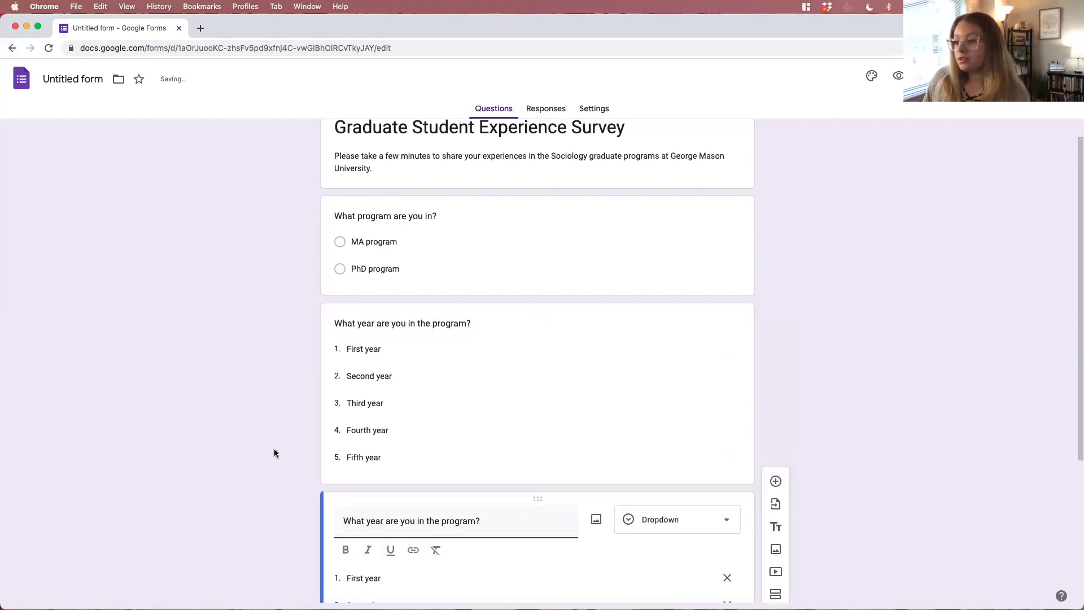
{"action": "scroll", "coordinate": [283, 446], "scroll_direction": "down", "scroll_amount": 3}
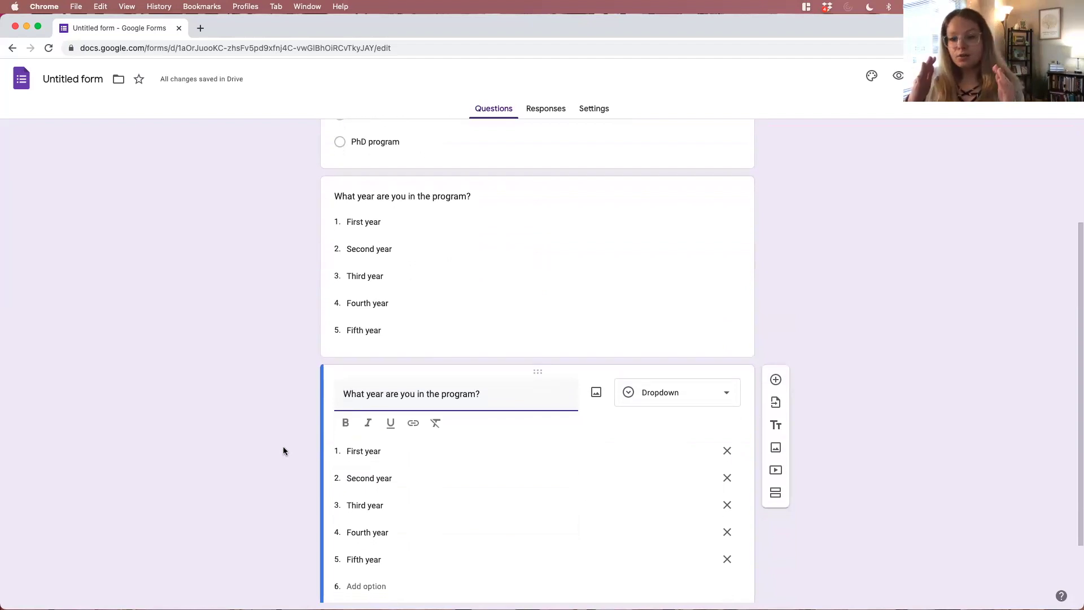
{"action": "scroll", "coordinate": [283, 447], "scroll_direction": "down", "scroll_amount": 1}
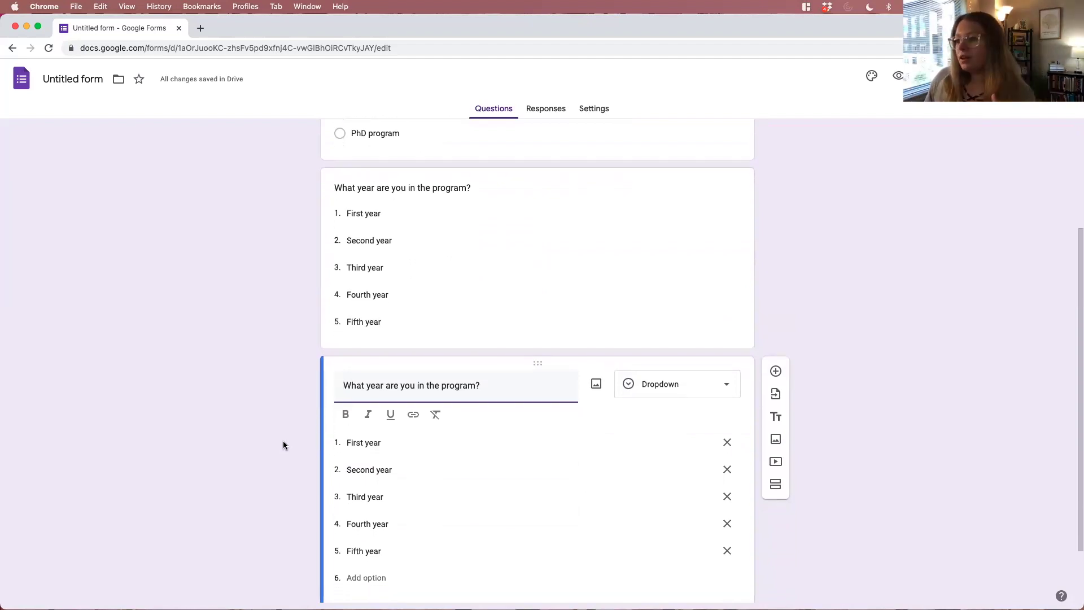
{"action": "scroll", "coordinate": [283, 445], "scroll_direction": "down", "scroll_amount": 2}
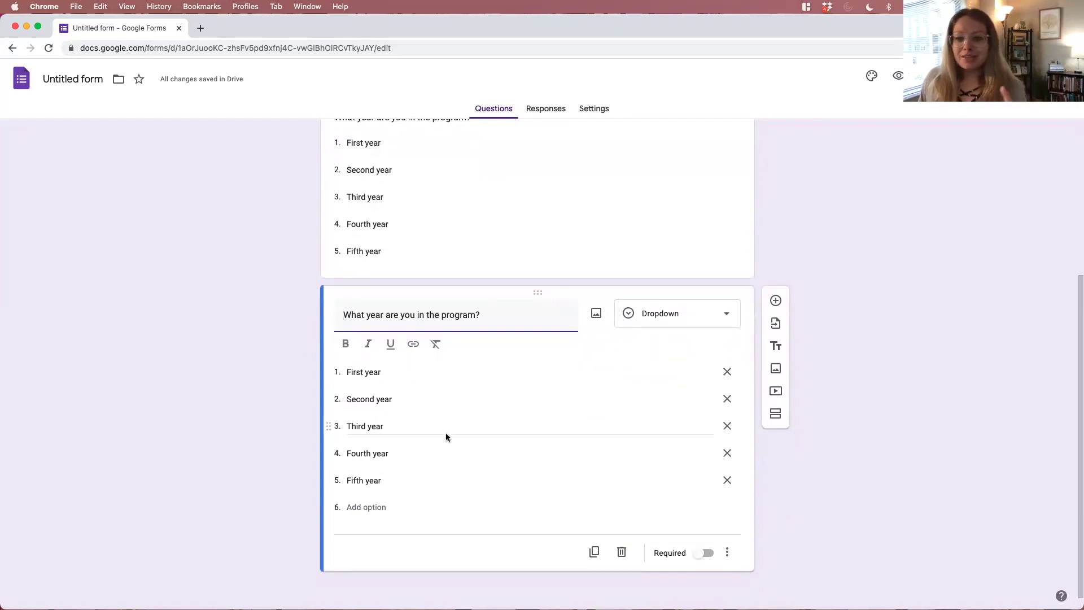
{"action": "left_click", "coordinate": [623, 553]}
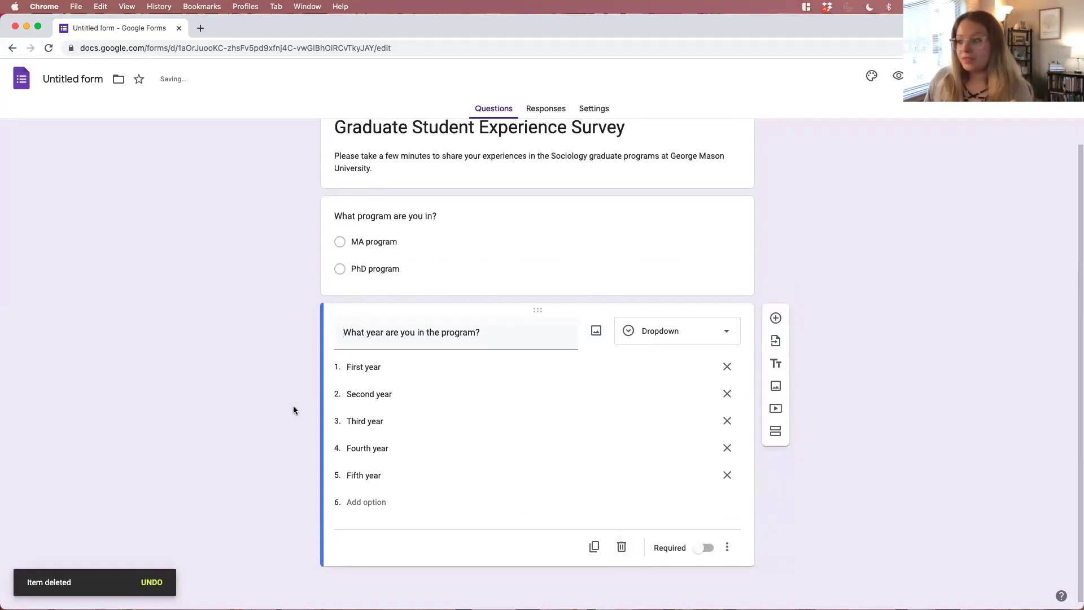
Add a third question, "How would you rate your overall experience in the program?", as a Linear scale from 1 to 5.
{"action": "left_click", "coordinate": [776, 319]}
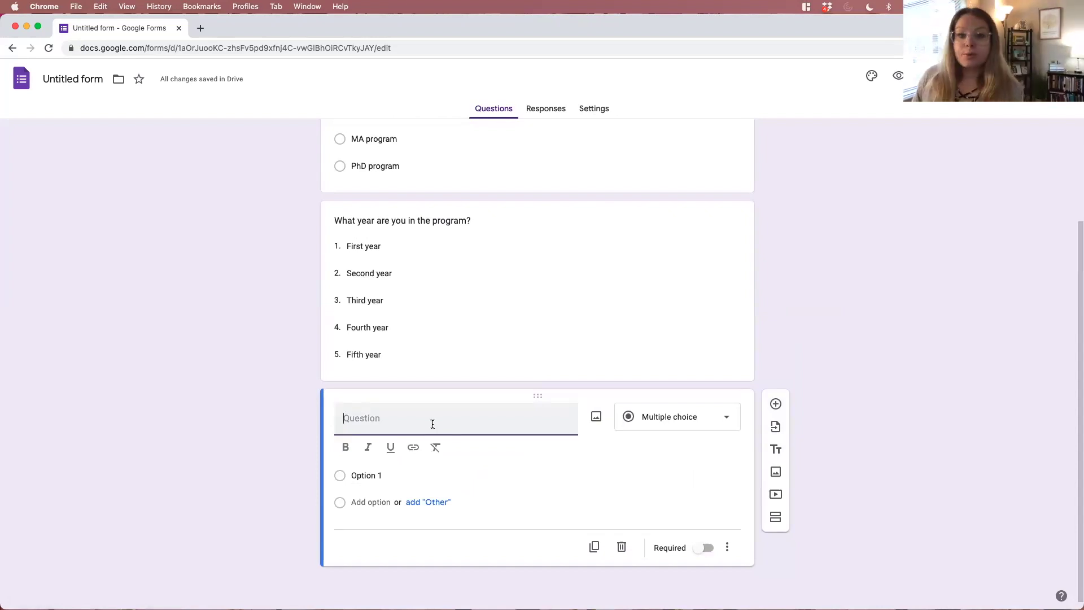
{"action": "type", "text": "H"}
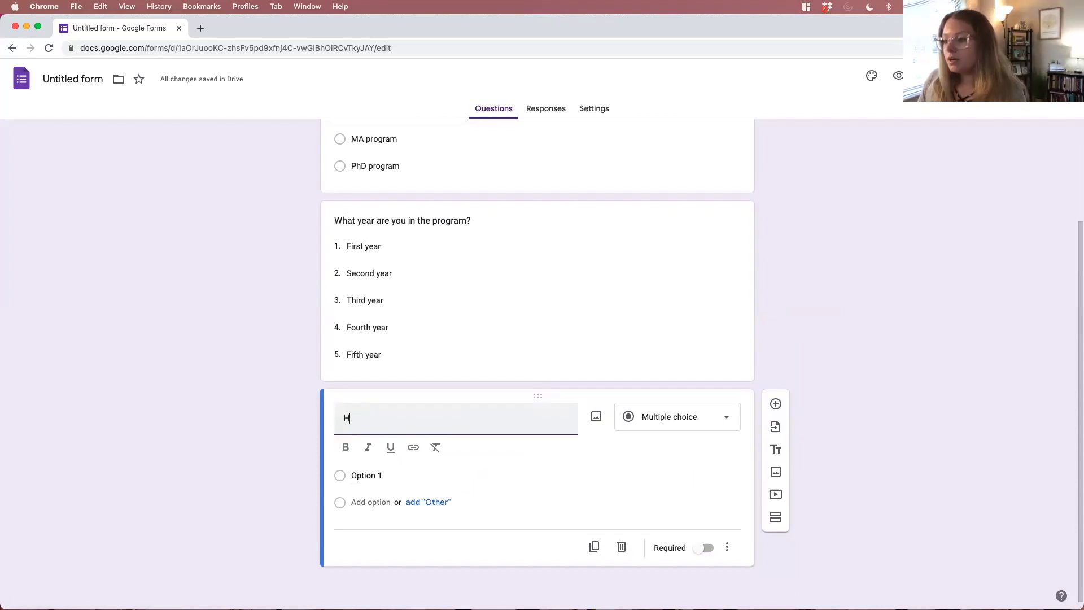
{"action": "type", "text": "ow woul"}
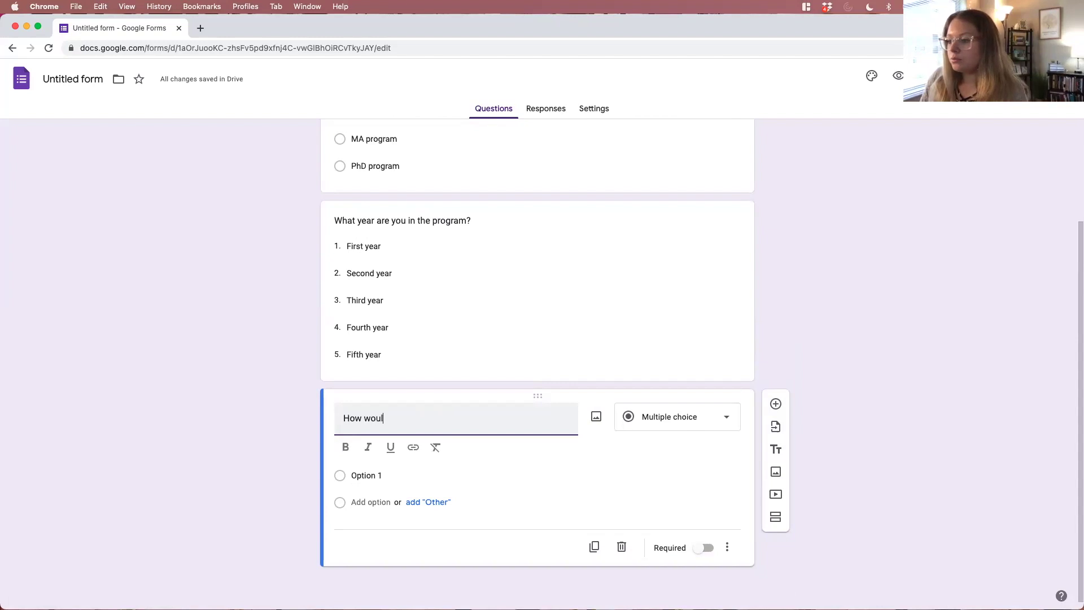
{"action": "type", "text": "d you rate your"}
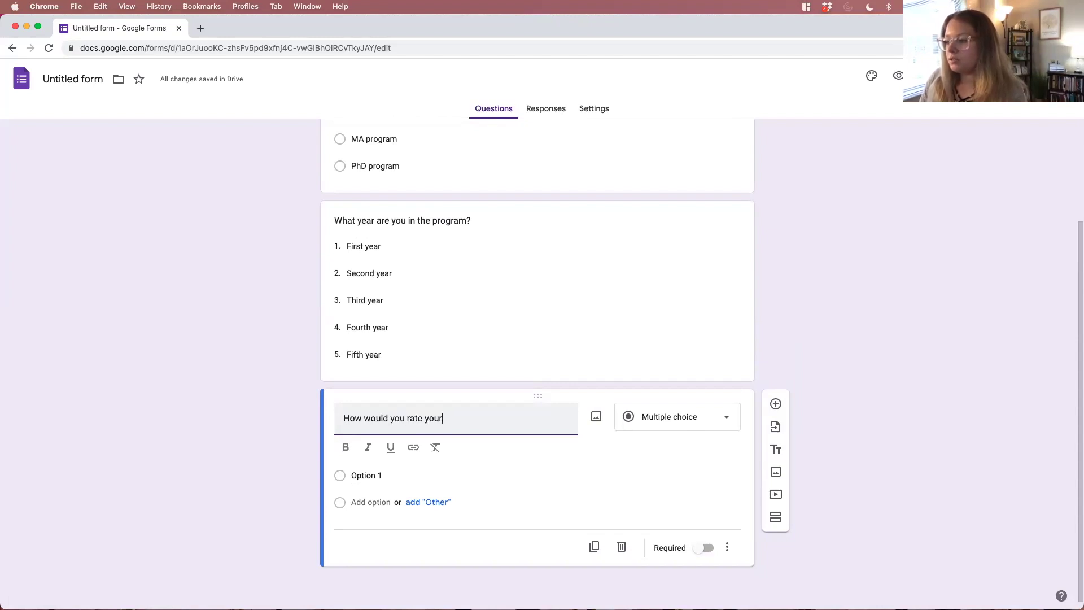
{"action": "type", "text": " overall experience in the "}
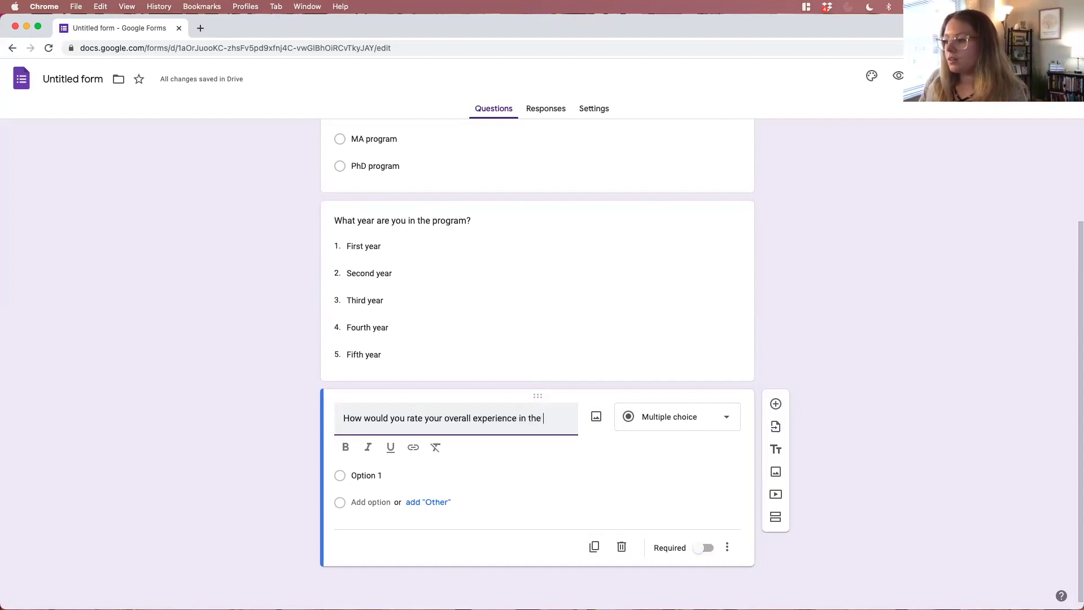
{"action": "type", "text": "program?"}
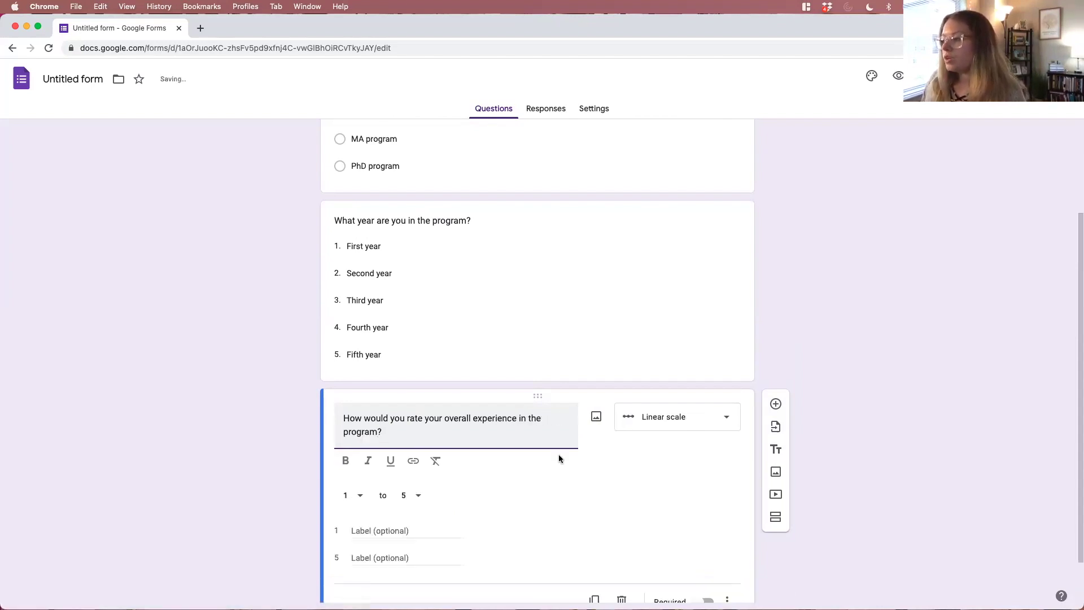
{"action": "left_click", "coordinate": [606, 433]}
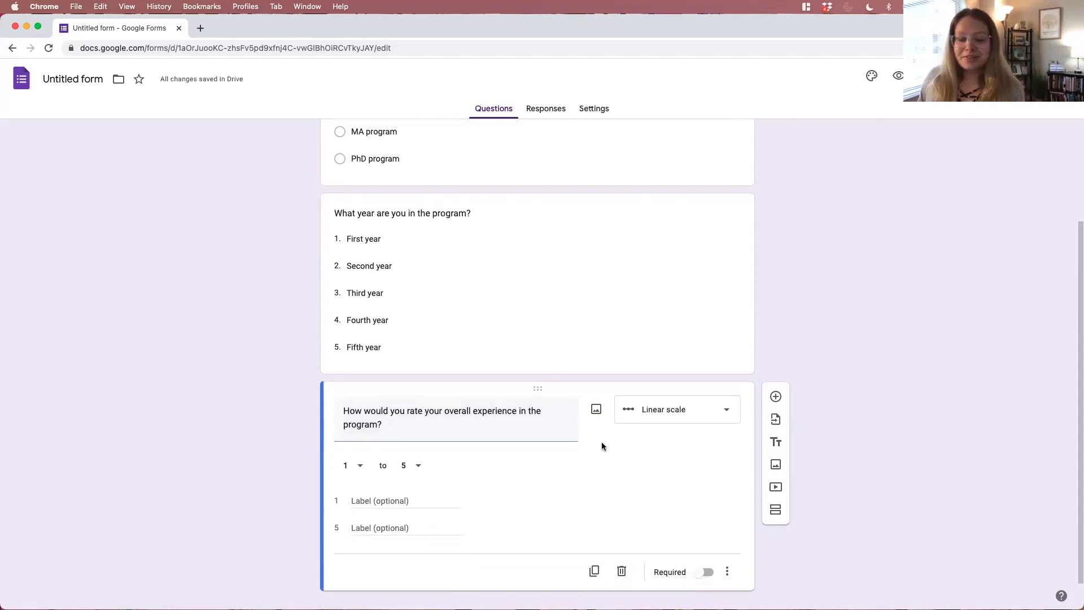
{"action": "left_click", "coordinate": [724, 412]}
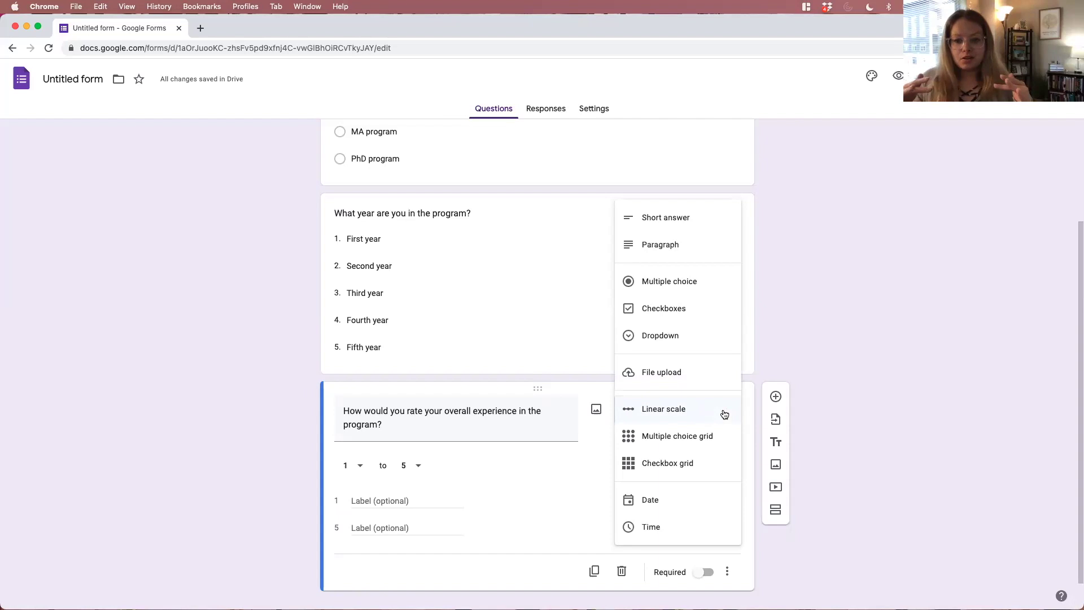
{"action": "left_click", "coordinate": [599, 452]}
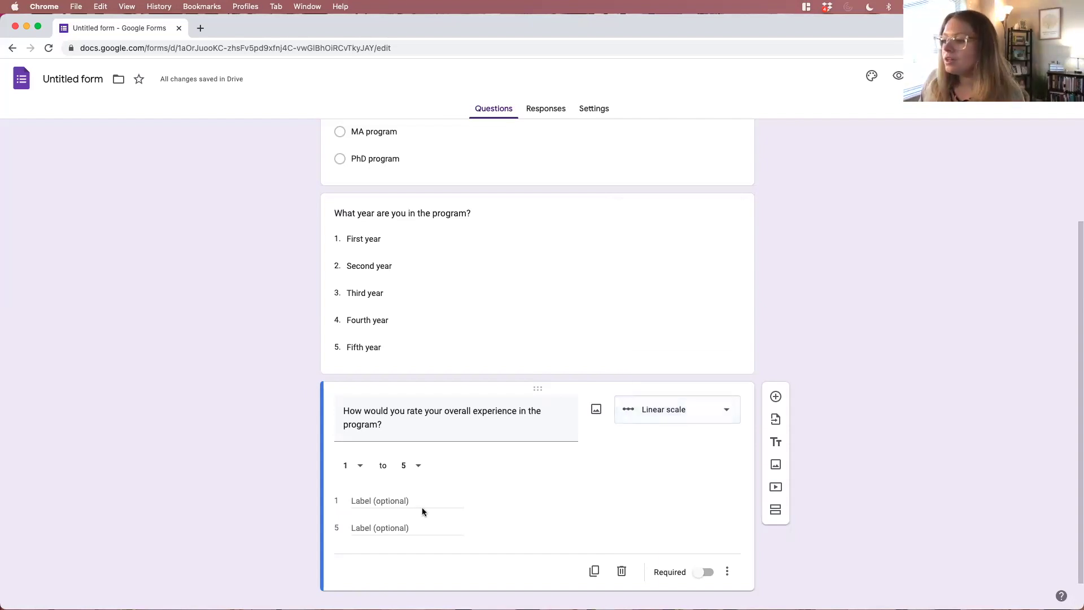
Label the rating scale's value 1 "Terrible" and value 5 "Excellent".
{"action": "left_click", "coordinate": [411, 500]}
{"action": "type", "text": "Terrible"}
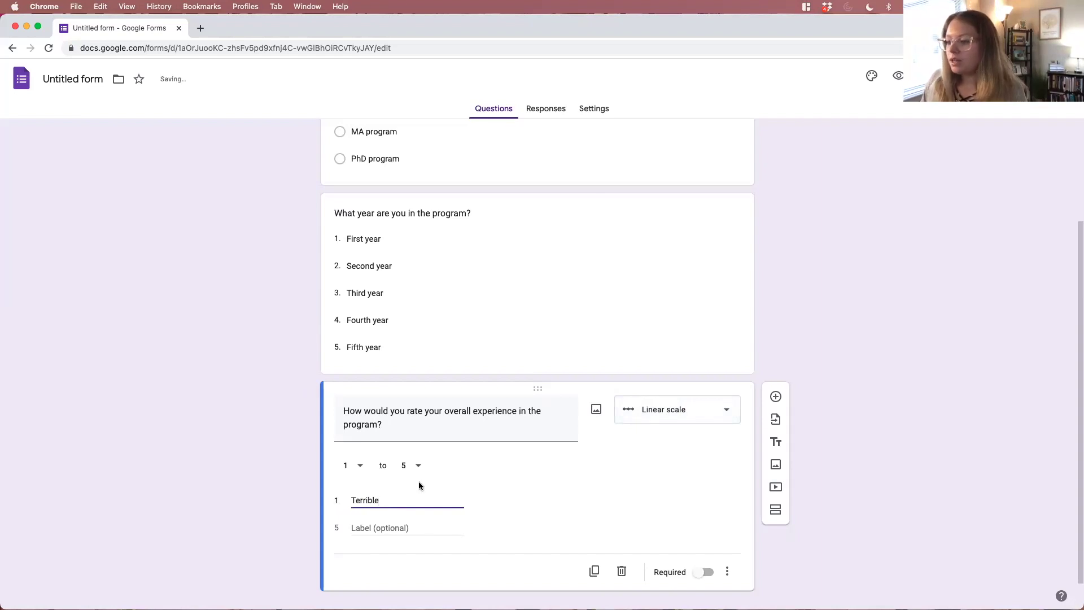
{"action": "left_click", "coordinate": [411, 523]}
{"action": "type", "text": "Excellent"}
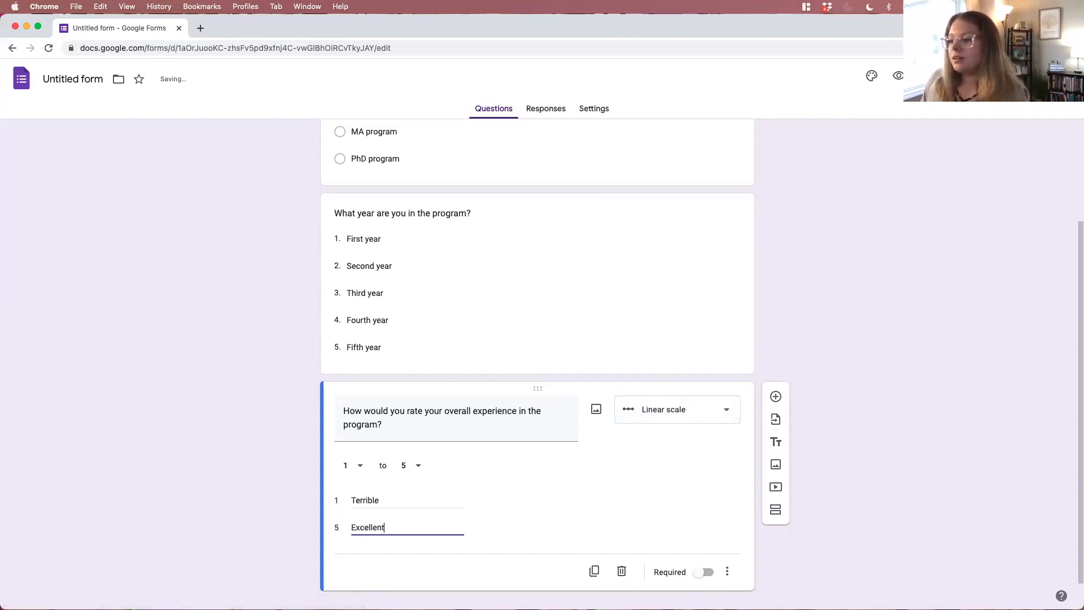
{"action": "left_click", "coordinate": [299, 501]}
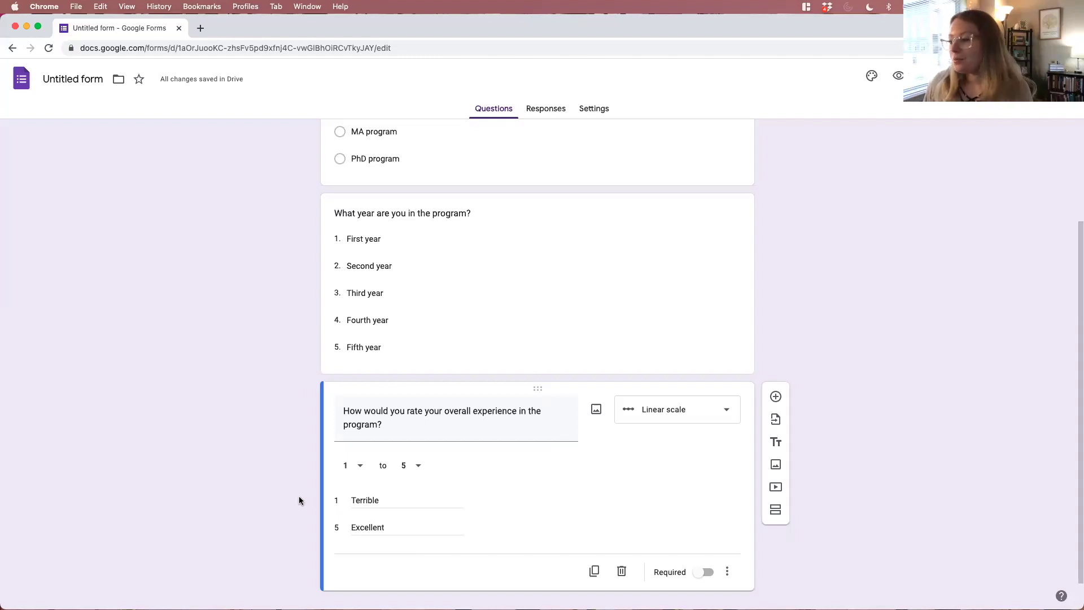
{"action": "scroll", "coordinate": [308, 480], "scroll_direction": "down", "scroll_amount": 1}
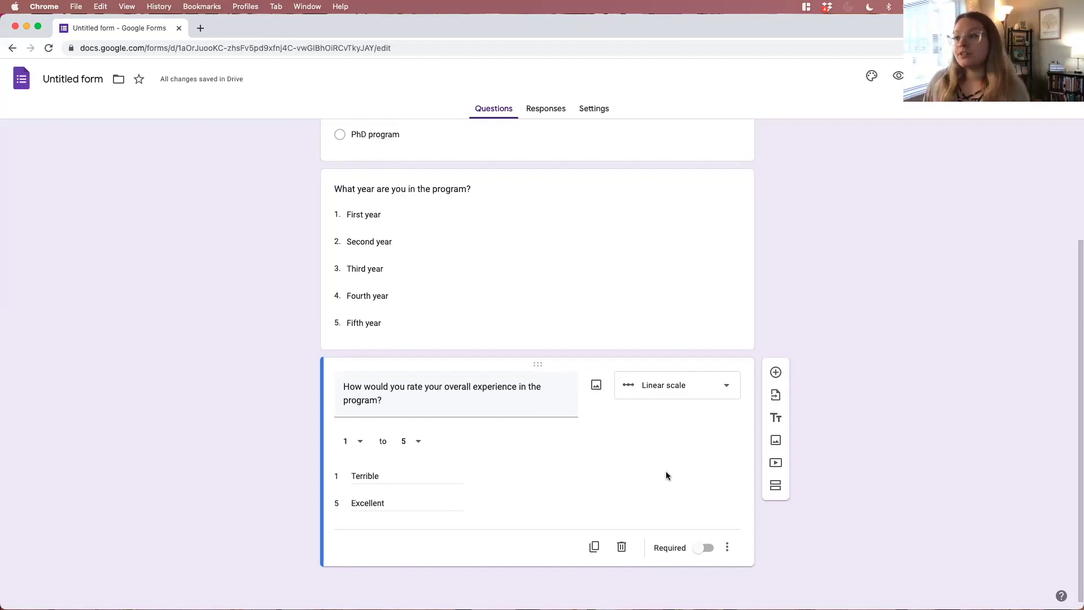
{"action": "left_click", "coordinate": [776, 397]}
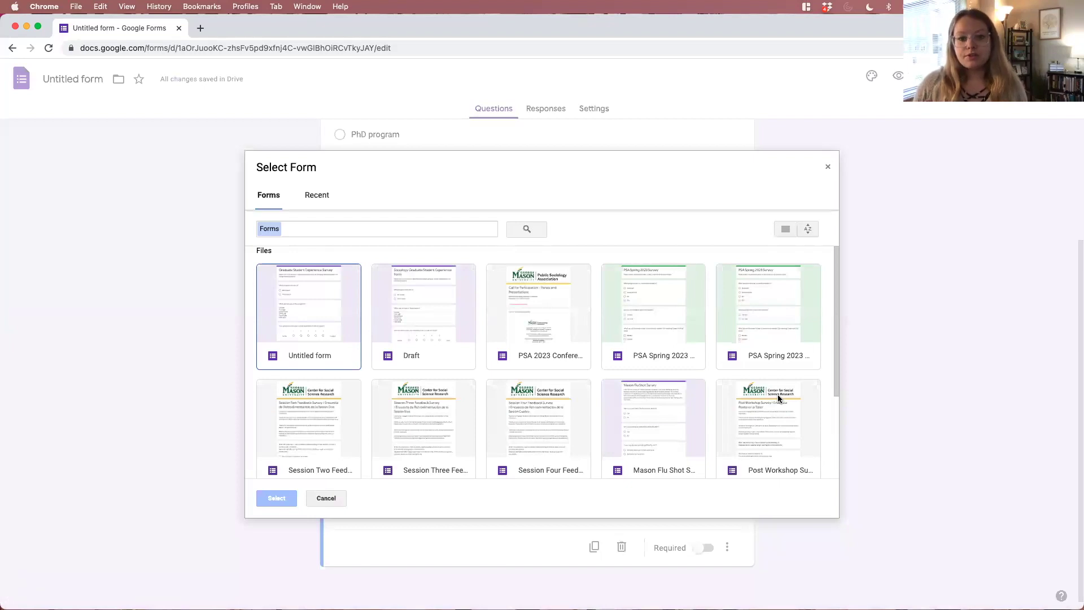
{"action": "left_click", "coordinate": [533, 303]}
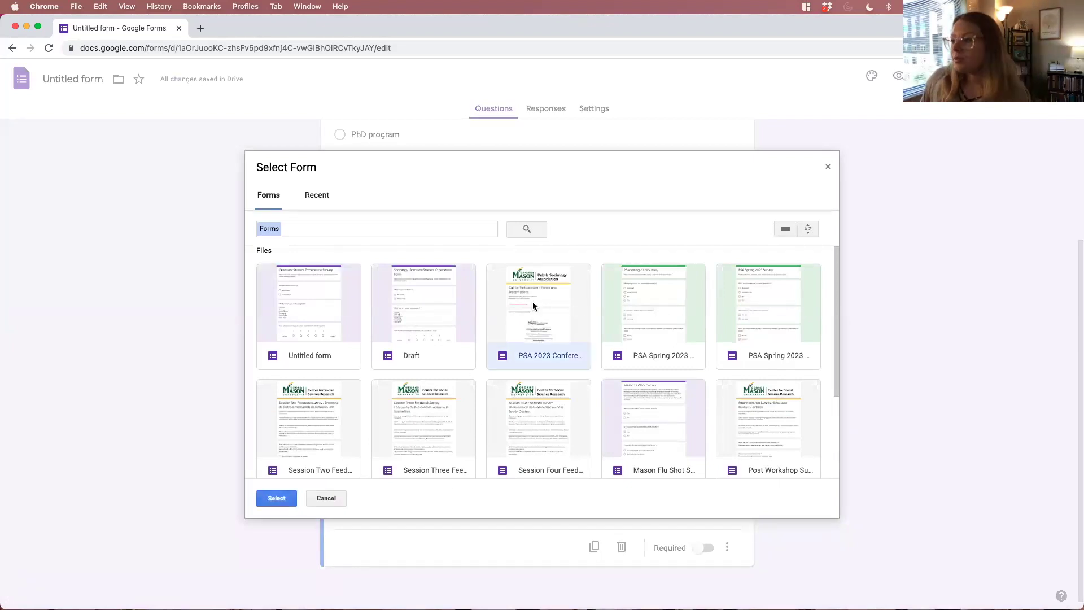
{"action": "left_click", "coordinate": [663, 297]}
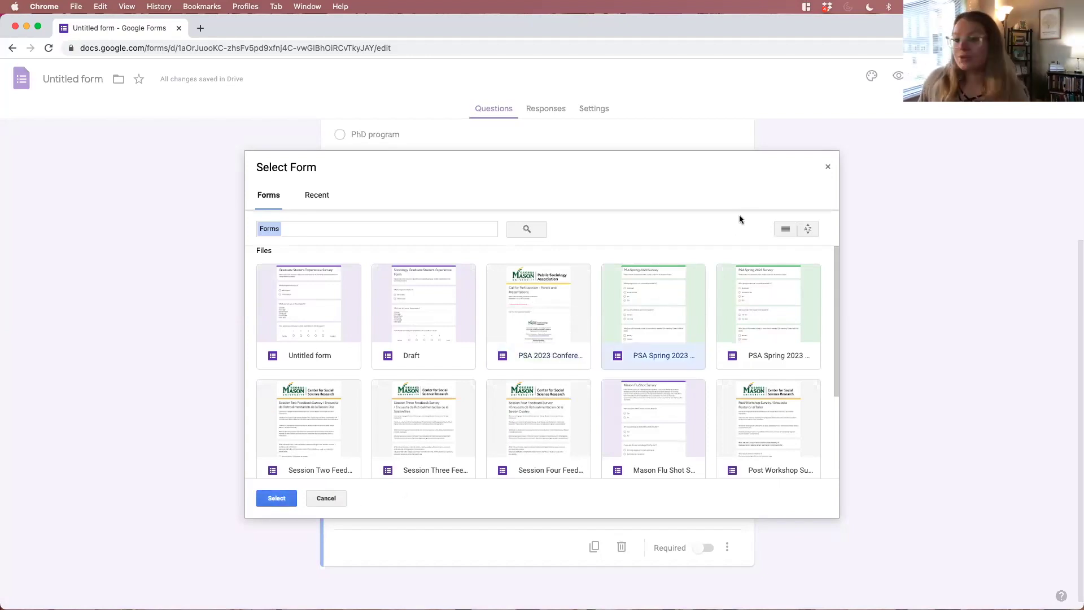
{"action": "left_click", "coordinate": [829, 168]}
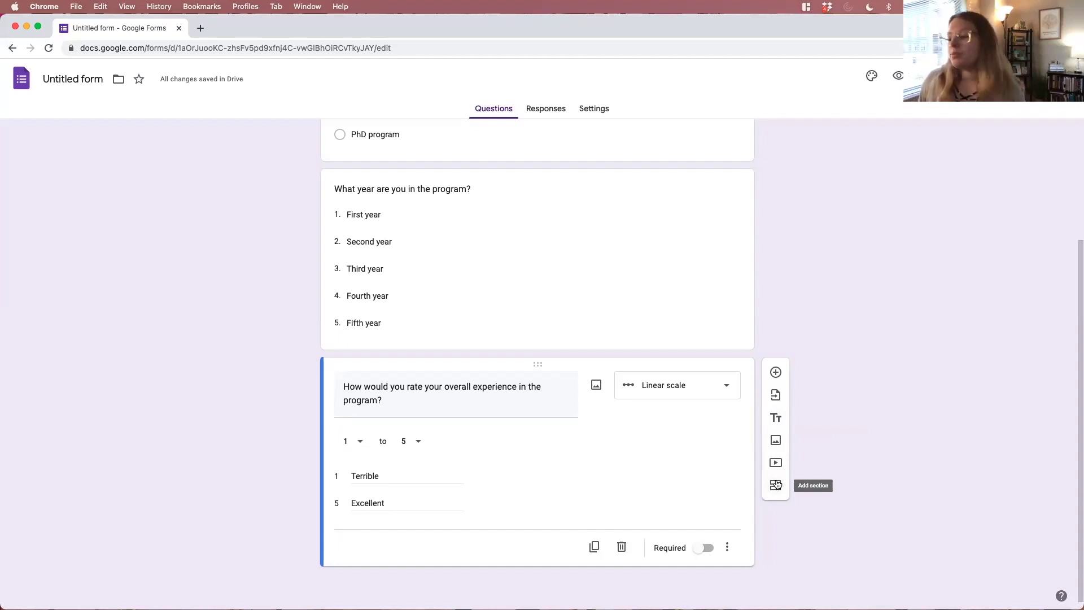
Turn the rating question's Required setting on and back off, and check its additional options.
{"action": "left_click", "coordinate": [705, 550]}
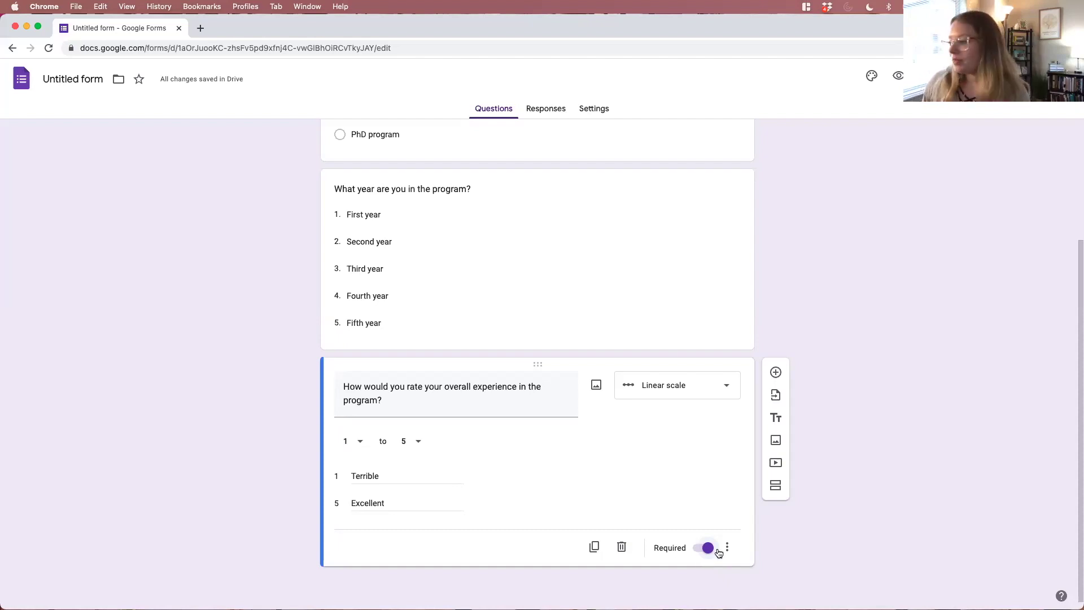
{"action": "left_click", "coordinate": [710, 550]}
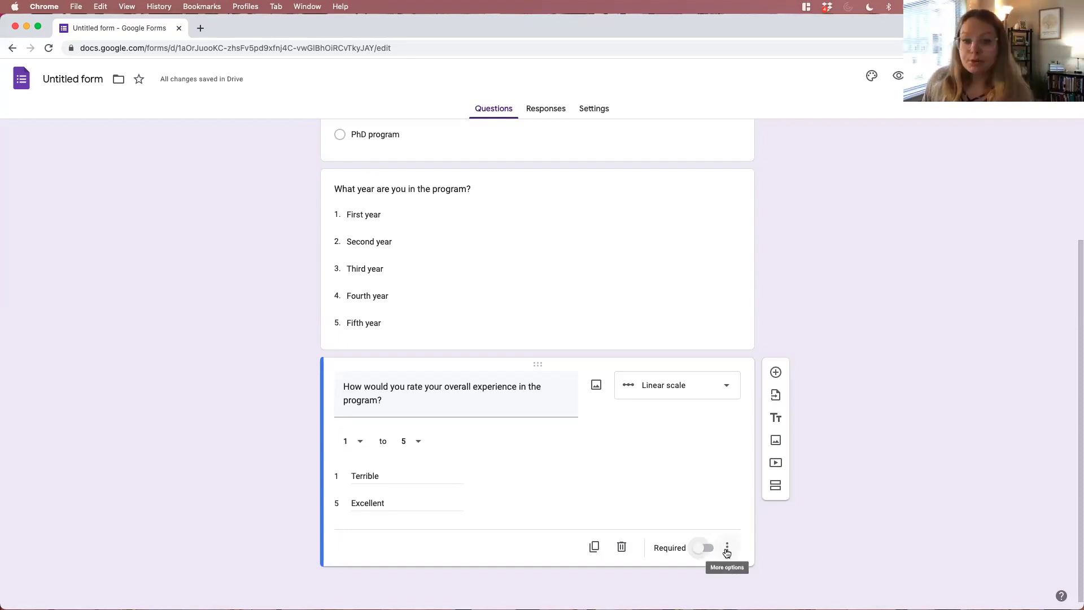
{"action": "left_click", "coordinate": [727, 549]}
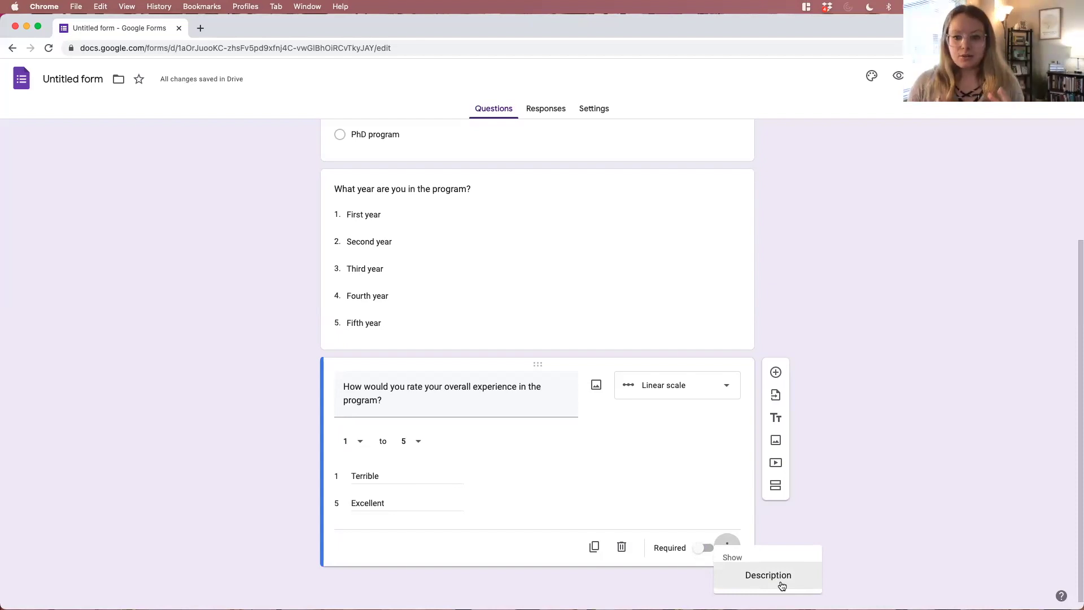
{"action": "left_click", "coordinate": [804, 513]}
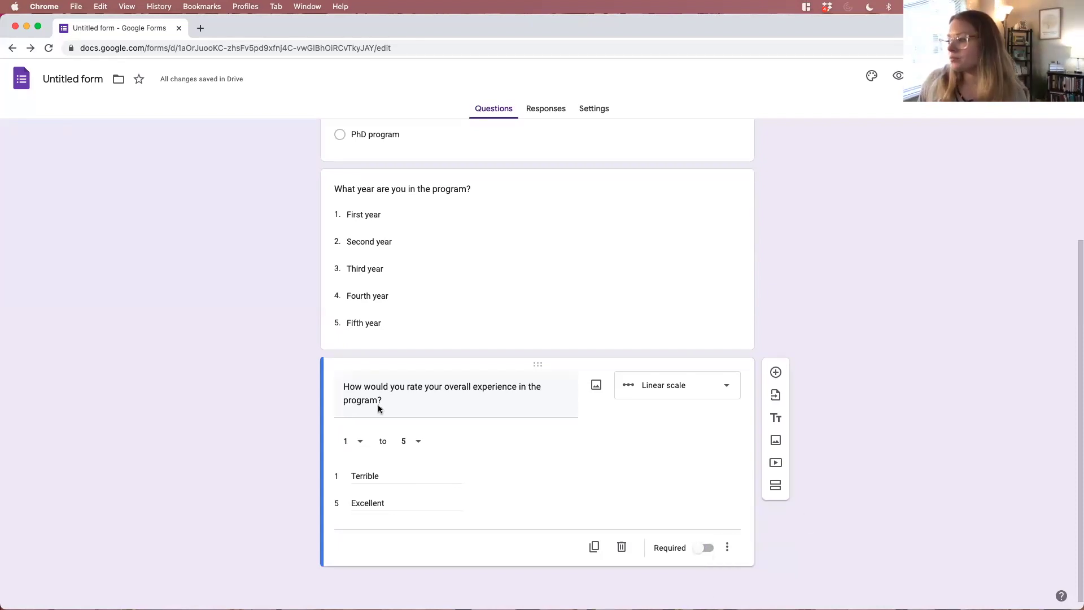
Move the rating question above the year question and return it to the end of the form.
{"action": "scroll", "coordinate": [222, 359], "scroll_direction": "up", "scroll_amount": 3}
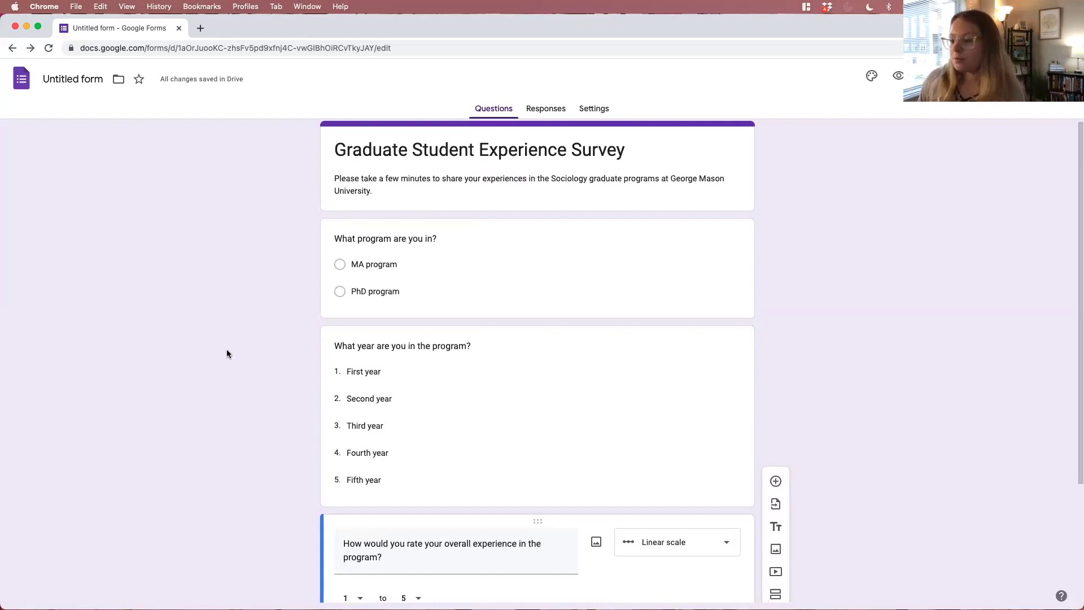
{"action": "scroll", "coordinate": [226, 356], "scroll_direction": "down", "scroll_amount": 1}
{"action": "scroll", "coordinate": [317, 378], "scroll_direction": "down", "scroll_amount": 1}
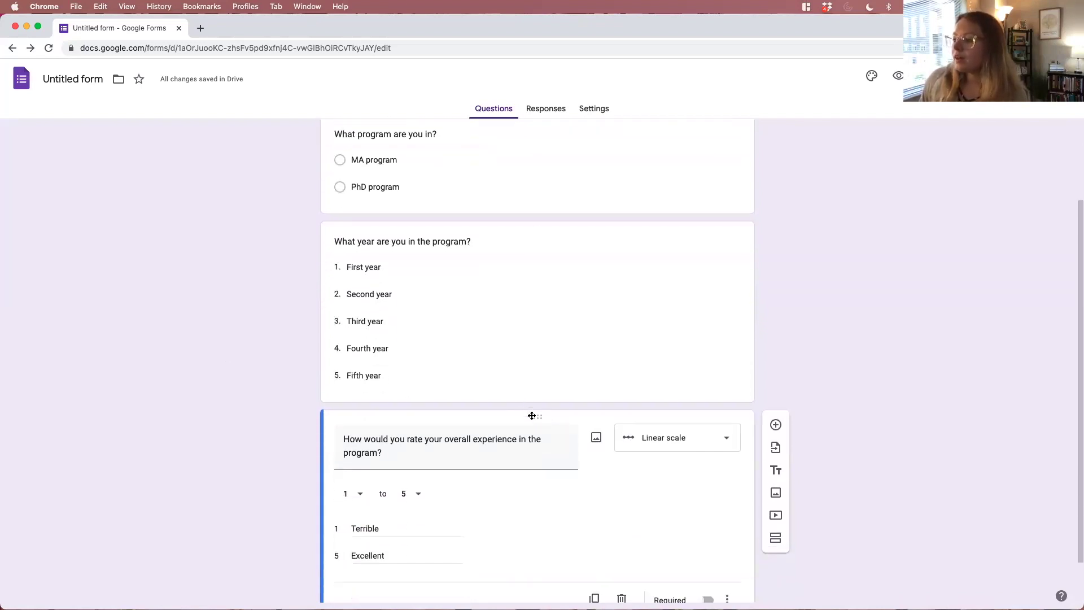
{"action": "left_click_drag", "start_coordinate": [538, 419], "coordinate": [509, 267]}
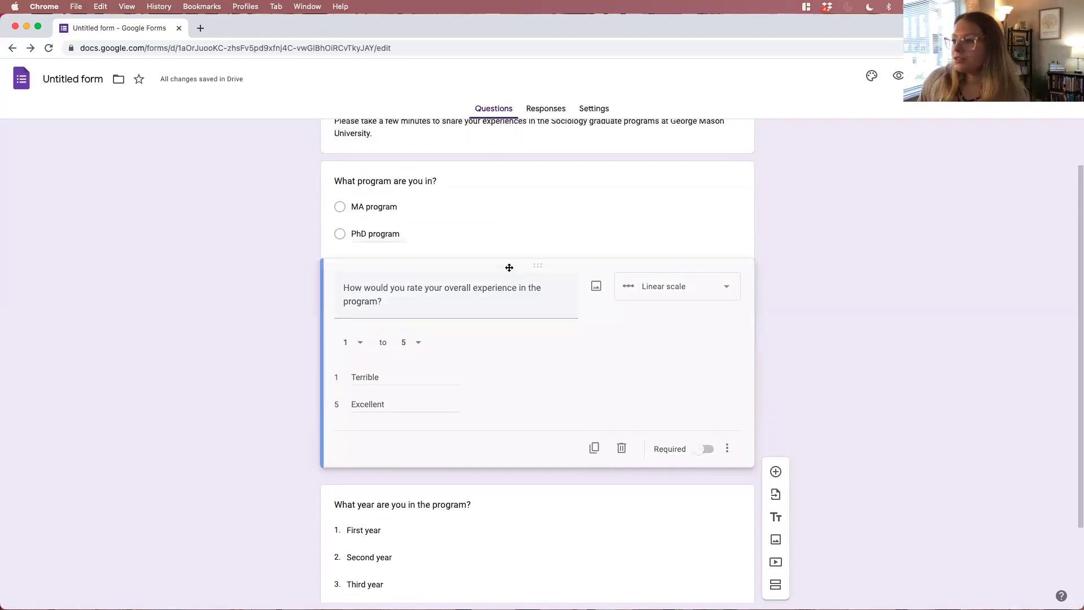
{"action": "left_click", "coordinate": [289, 318]}
{"action": "scroll", "coordinate": [294, 325], "scroll_direction": "down", "scroll_amount": 2}
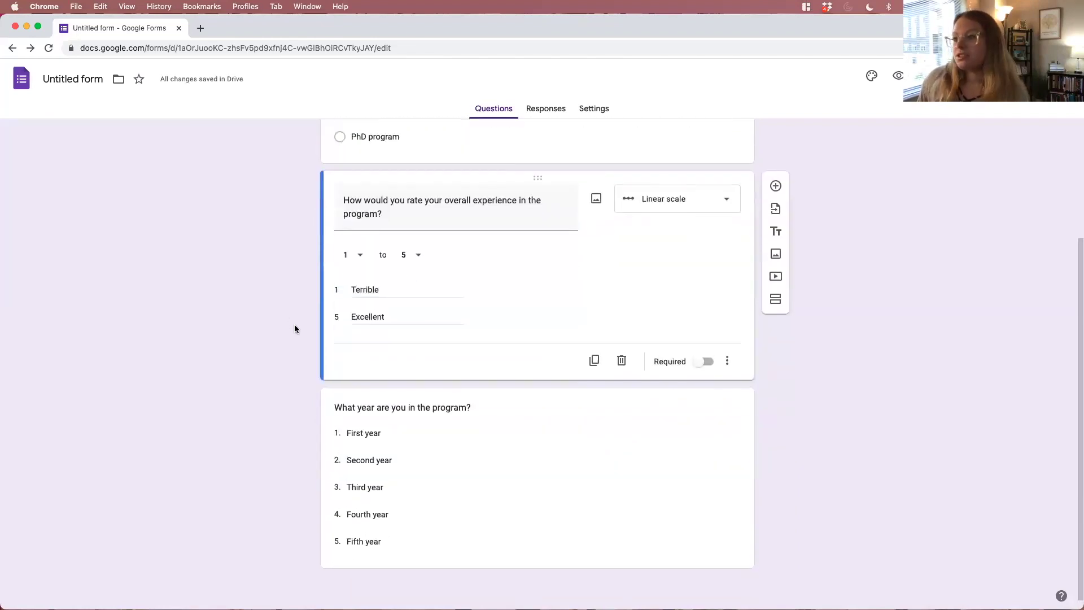
{"action": "left_click_drag", "start_coordinate": [541, 226], "coordinate": [530, 503]}
{"action": "left_click_drag", "start_coordinate": [537, 427], "coordinate": [522, 350]}
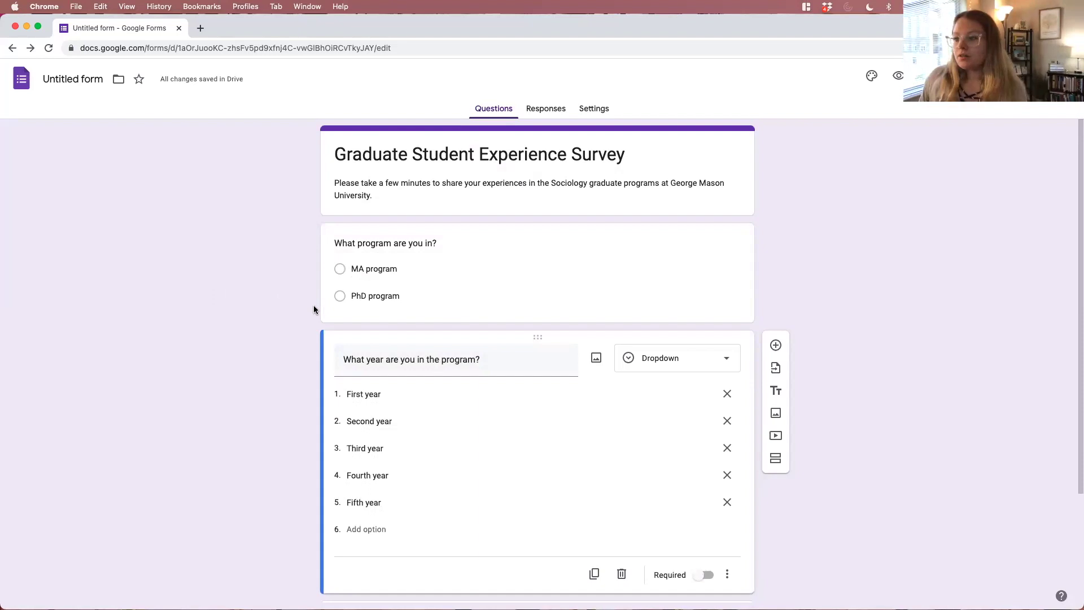
Review the order, wording and answer options of the form's three questions.
{"action": "scroll", "coordinate": [303, 310], "scroll_direction": "down", "scroll_amount": 1}
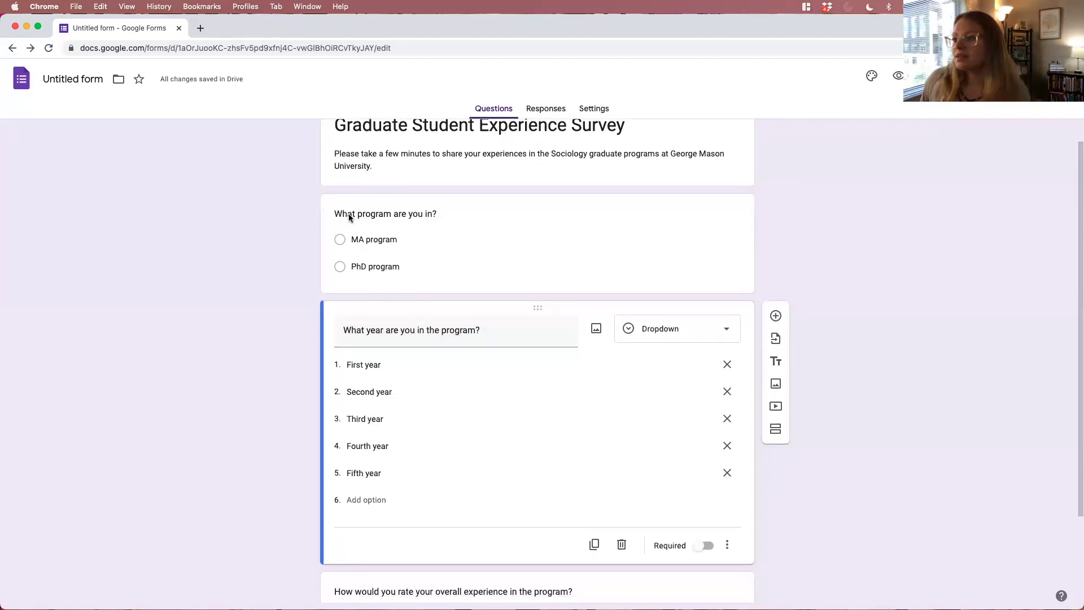
{"action": "scroll", "coordinate": [313, 310], "scroll_direction": "down", "scroll_amount": 1}
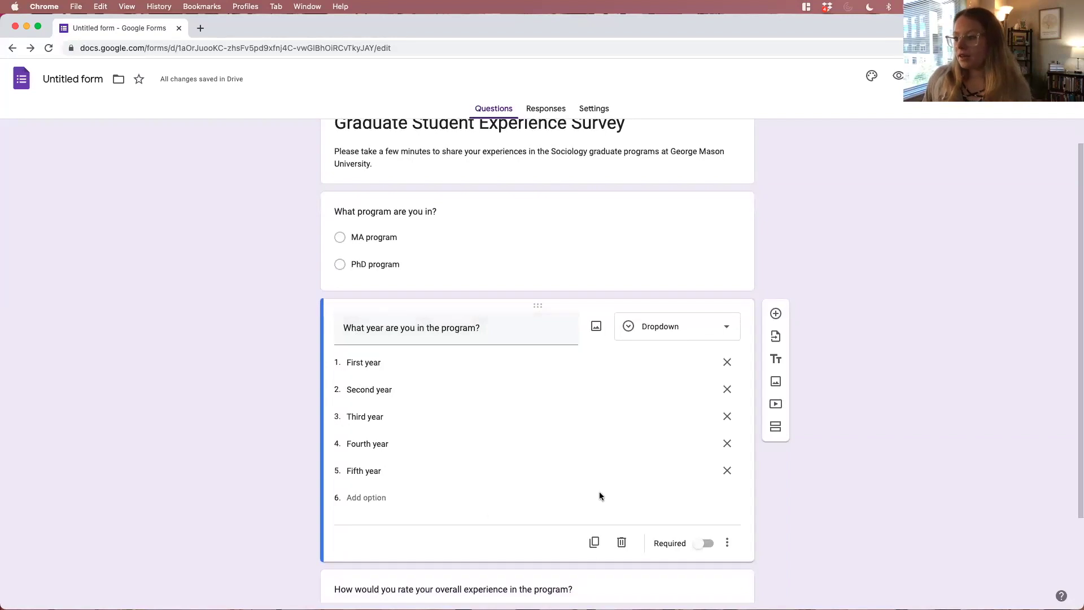
{"action": "left_click", "coordinate": [429, 203]}
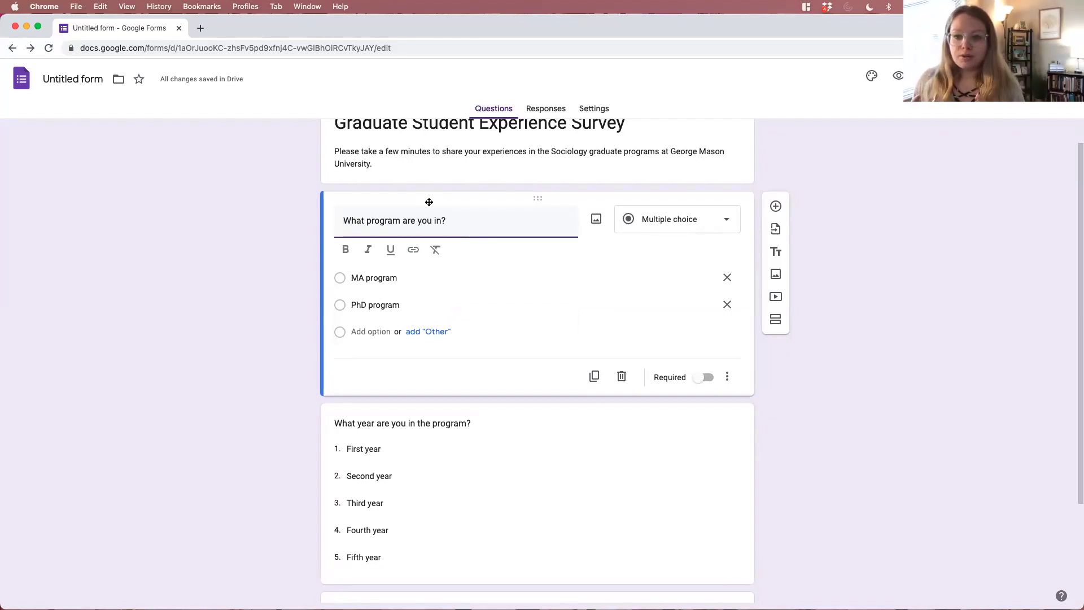
{"action": "left_click", "coordinate": [307, 208]}
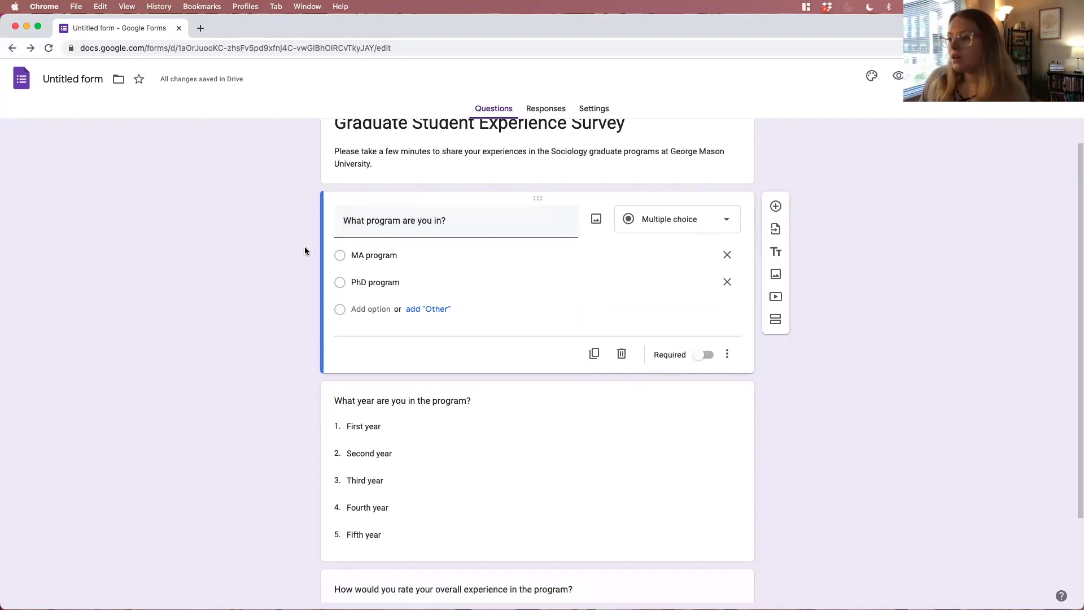
{"action": "scroll", "coordinate": [305, 252], "scroll_direction": "down", "scroll_amount": 2}
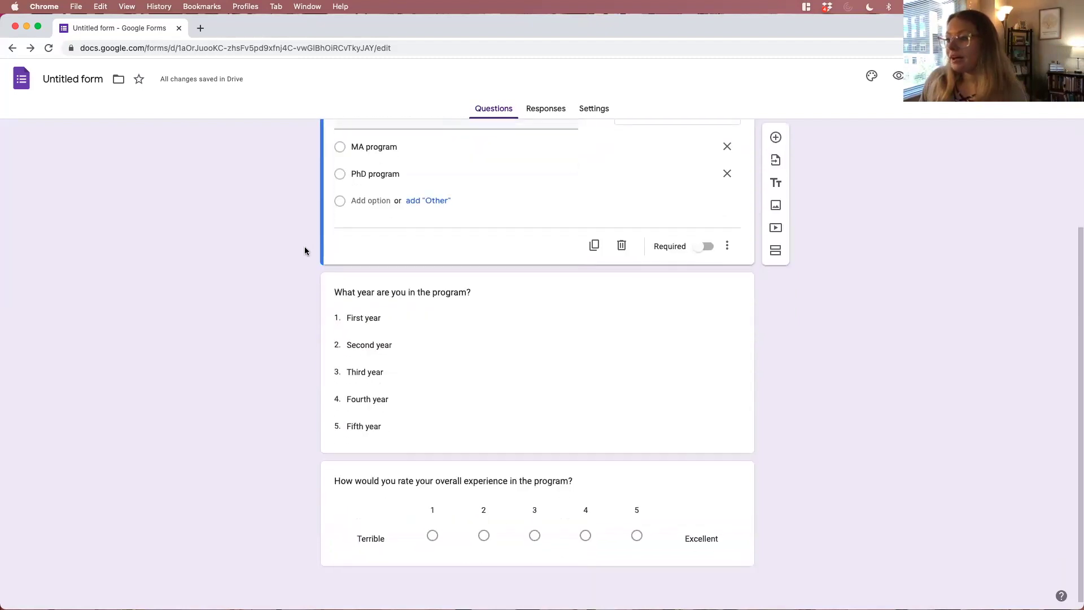
{"action": "scroll", "coordinate": [305, 251], "scroll_direction": "up", "scroll_amount": 1}
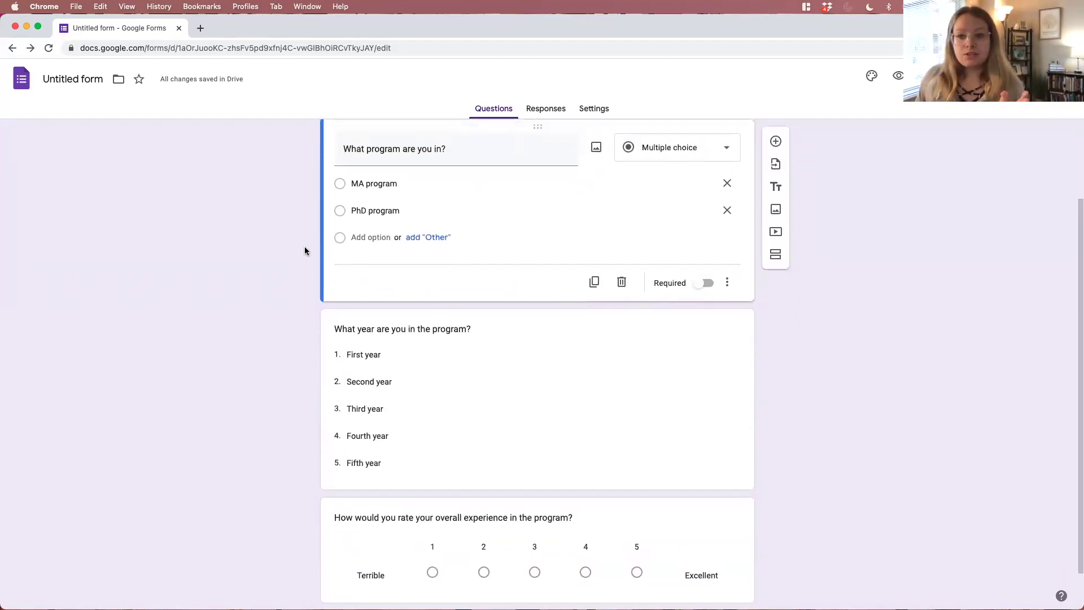
{"action": "scroll", "coordinate": [304, 250], "scroll_direction": "up", "scroll_amount": 2}
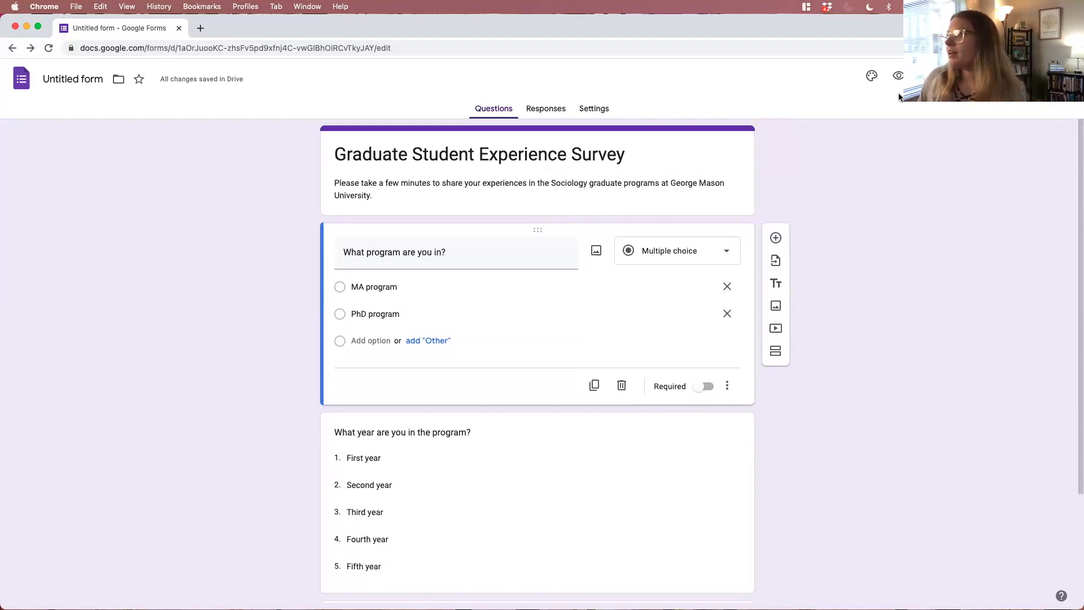
Preview the survey and answer it with PhD program, Second year and a rating of 5, then close the preview without submitting.
{"action": "left_click", "coordinate": [899, 77]}
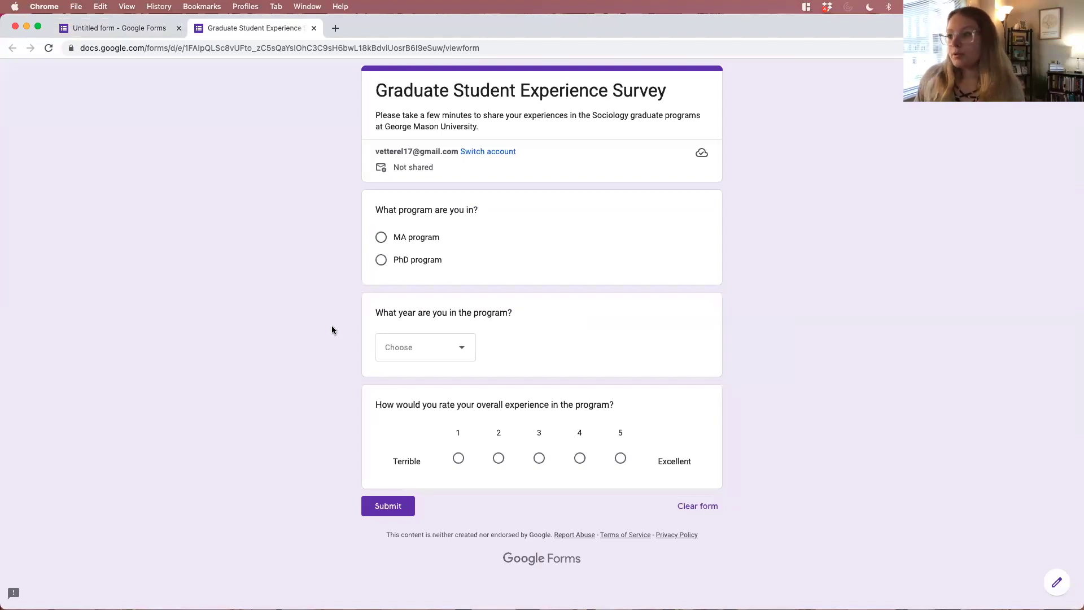
{"action": "left_click", "coordinate": [423, 260]}
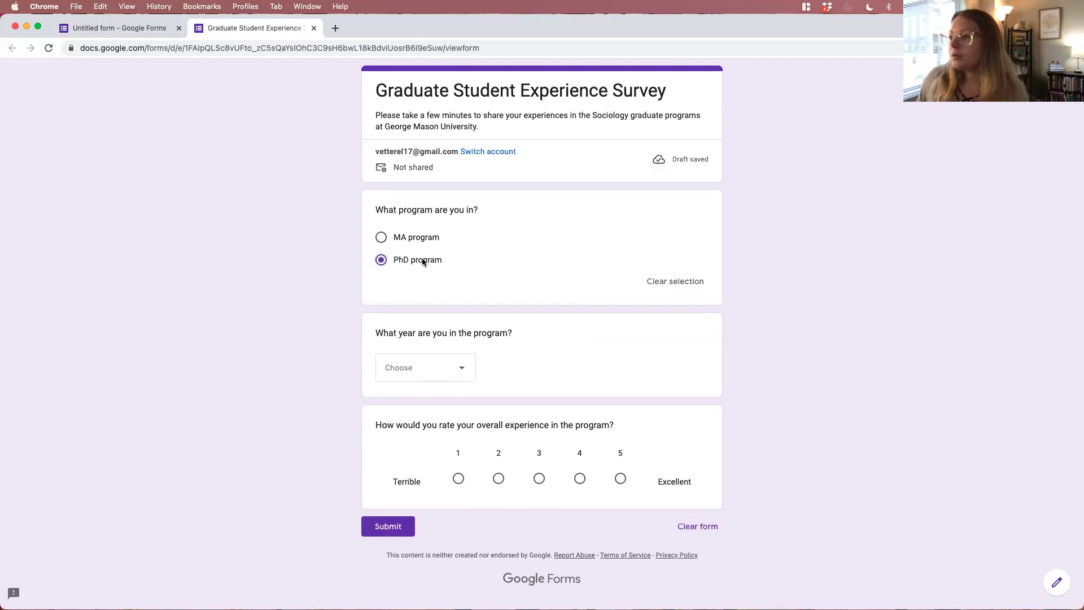
{"action": "left_click", "coordinate": [460, 371]}
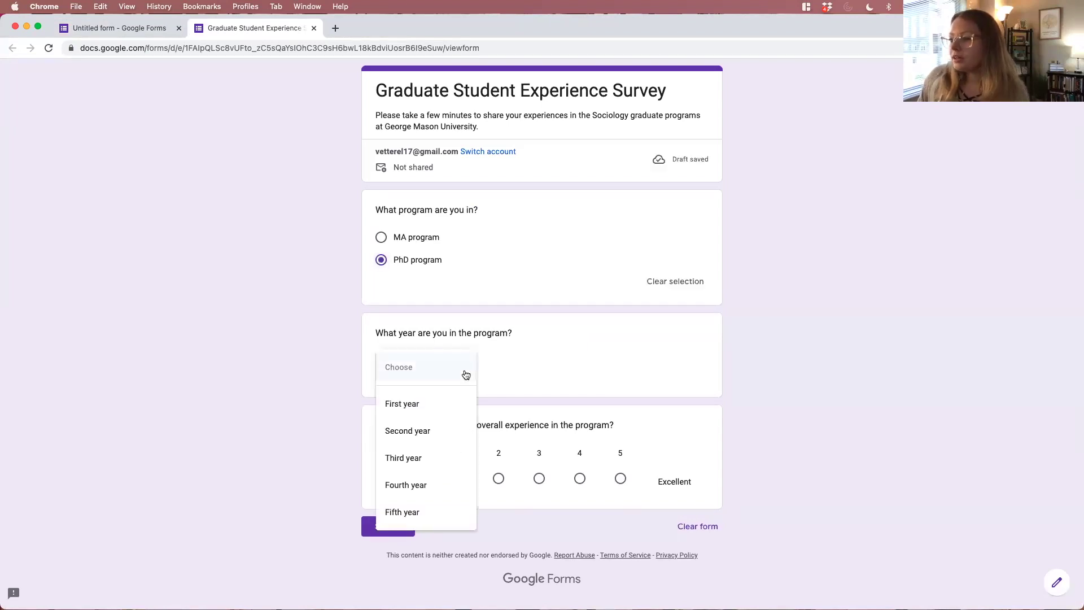
{"action": "left_click", "coordinate": [435, 432]}
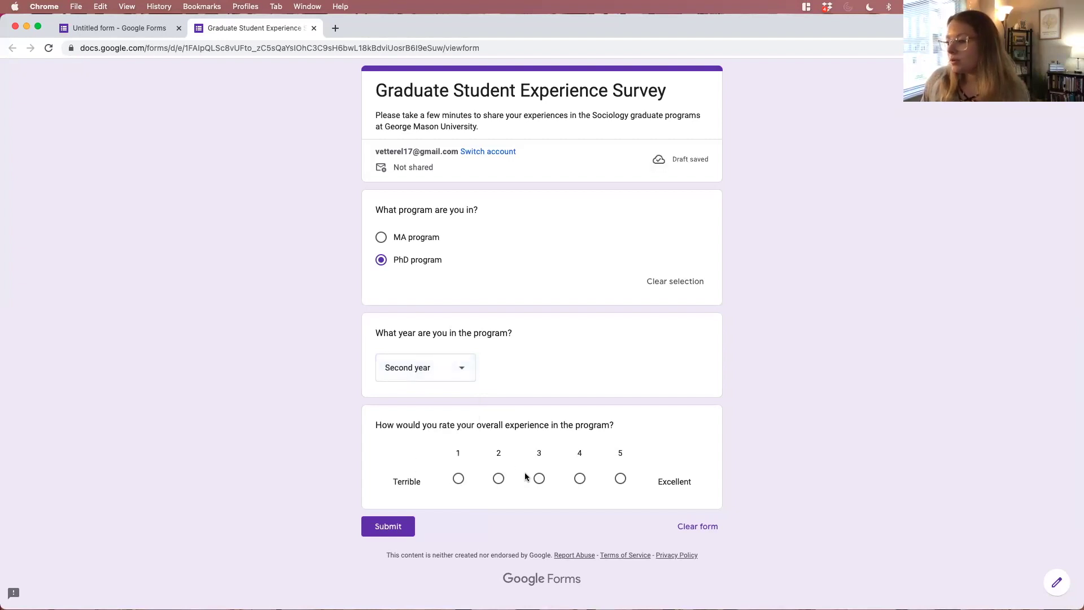
{"action": "left_click", "coordinate": [620, 479]}
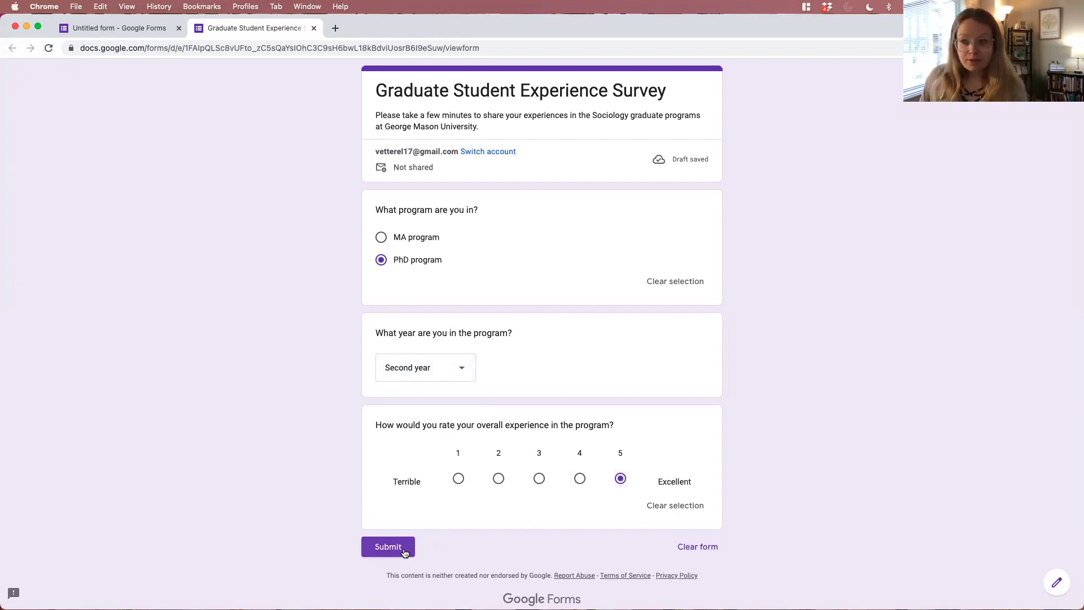
{"action": "left_click", "coordinate": [315, 28]}
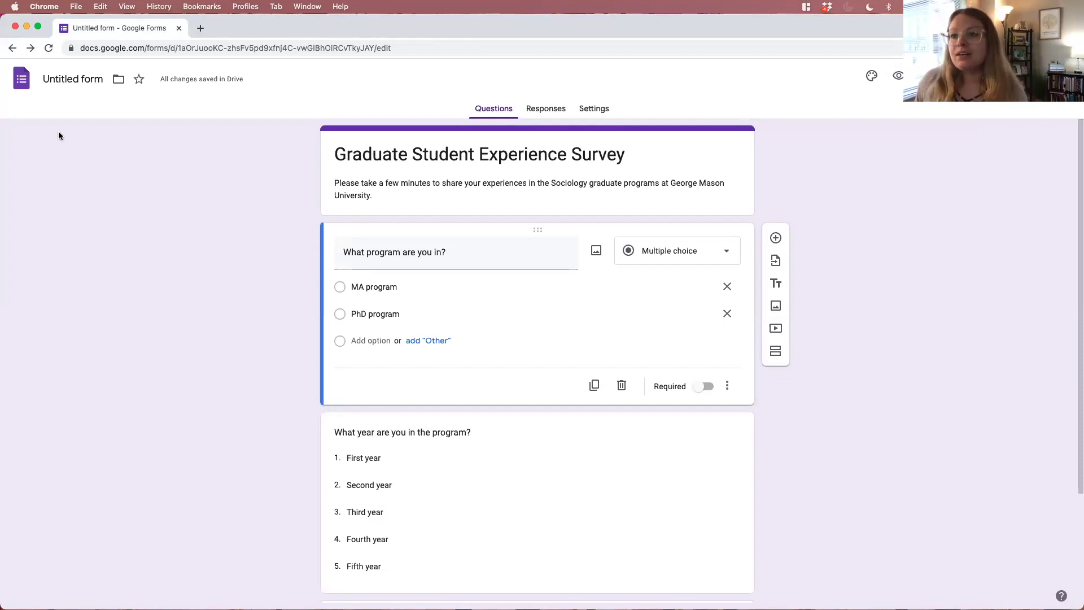
Name the form file "Graduate Student Experience Survey" and look over the Drive locations it can be moved to.
{"action": "left_click", "coordinate": [73, 79]}
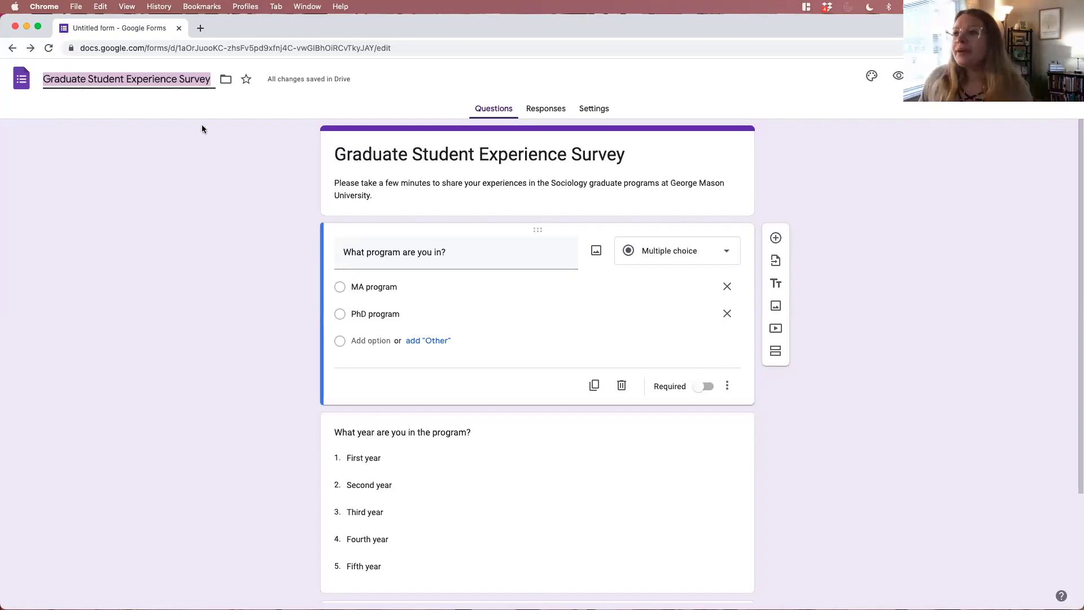
{"action": "left_click", "coordinate": [226, 80]}
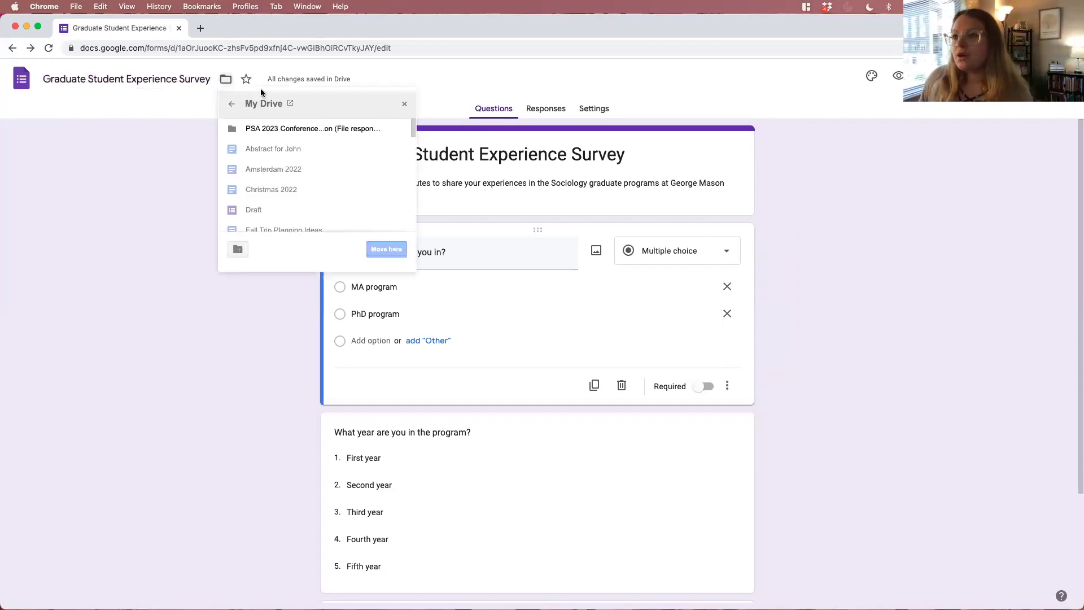
{"action": "scroll", "coordinate": [284, 176], "scroll_direction": "down", "scroll_amount": 3}
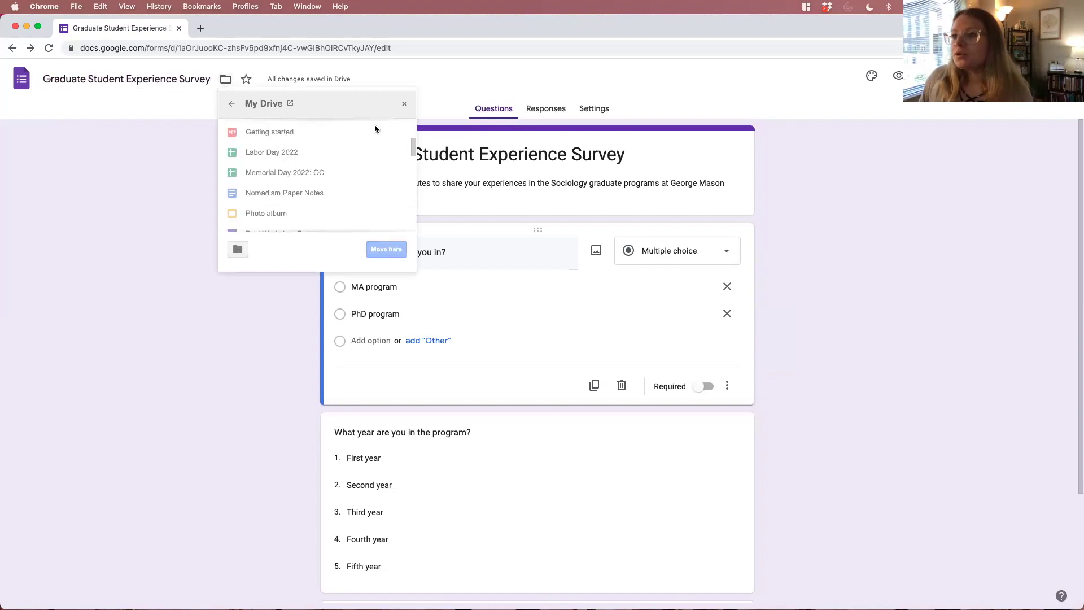
{"action": "left_click", "coordinate": [404, 106]}
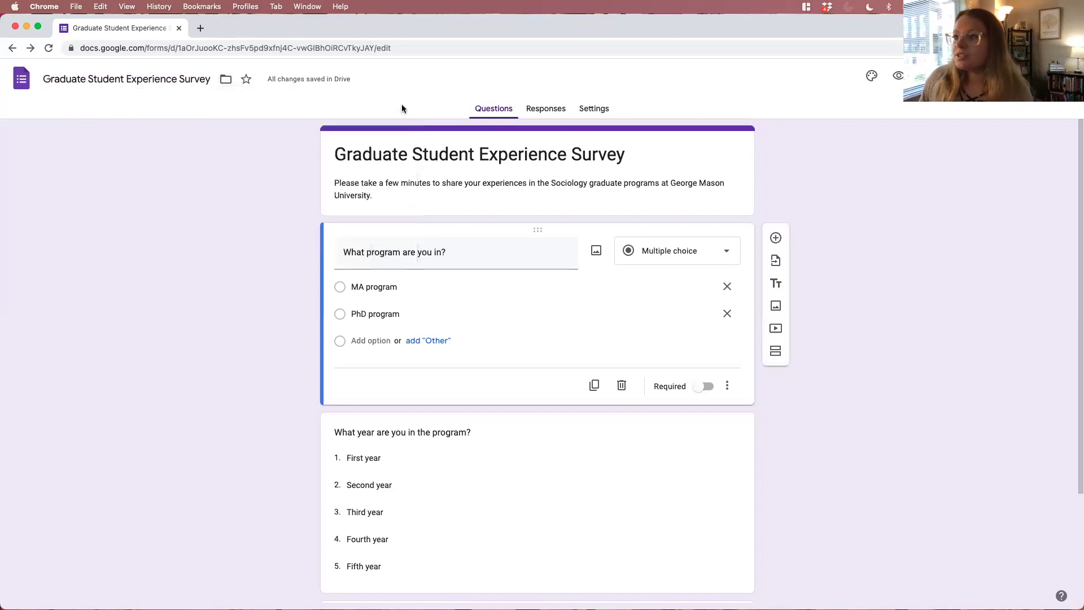
Star the form and open the overview of its collected responses.
{"action": "left_click", "coordinate": [247, 80]}
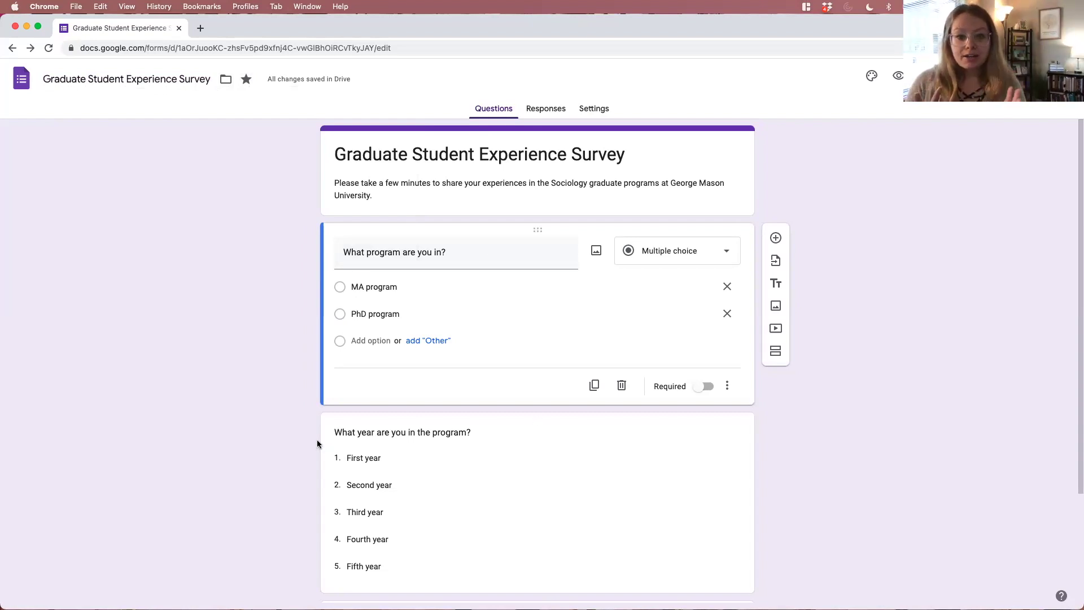
{"action": "left_click", "coordinate": [553, 112]}
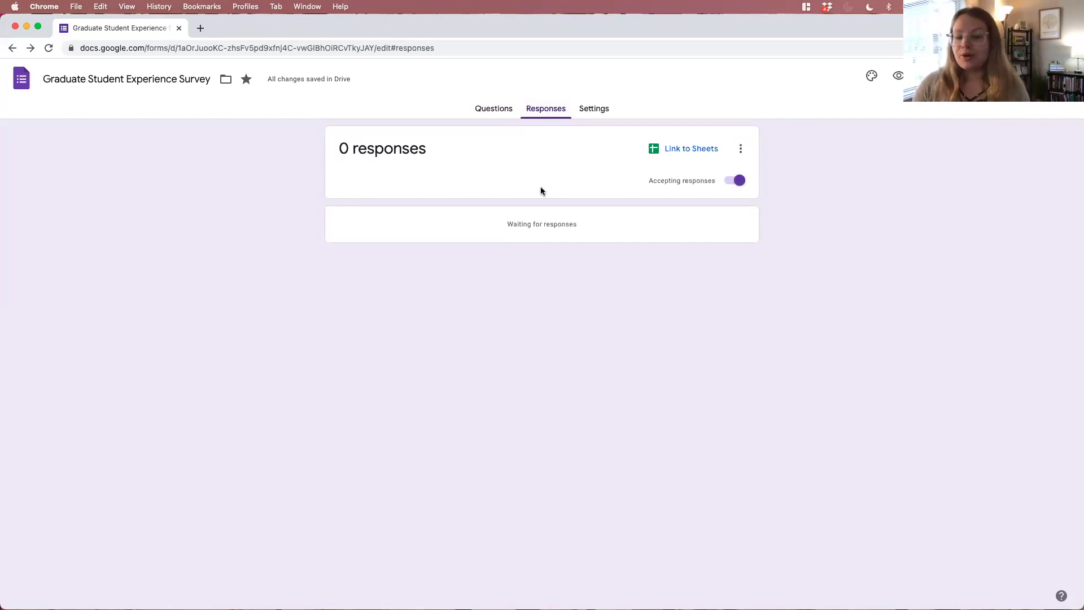
Review the form's response settings for collecting email addresses, sending response copies, allowing edits and limiting to one response.
{"action": "left_click", "coordinate": [594, 112]}
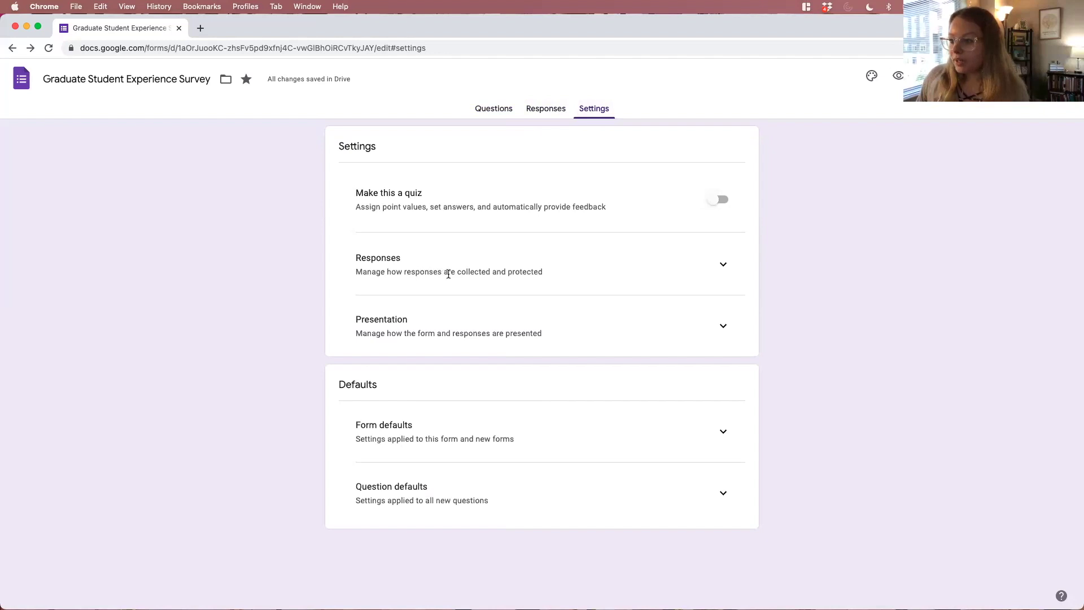
{"action": "left_click", "coordinate": [728, 271]}
{"action": "scroll", "coordinate": [453, 339], "scroll_direction": "down", "scroll_amount": 2}
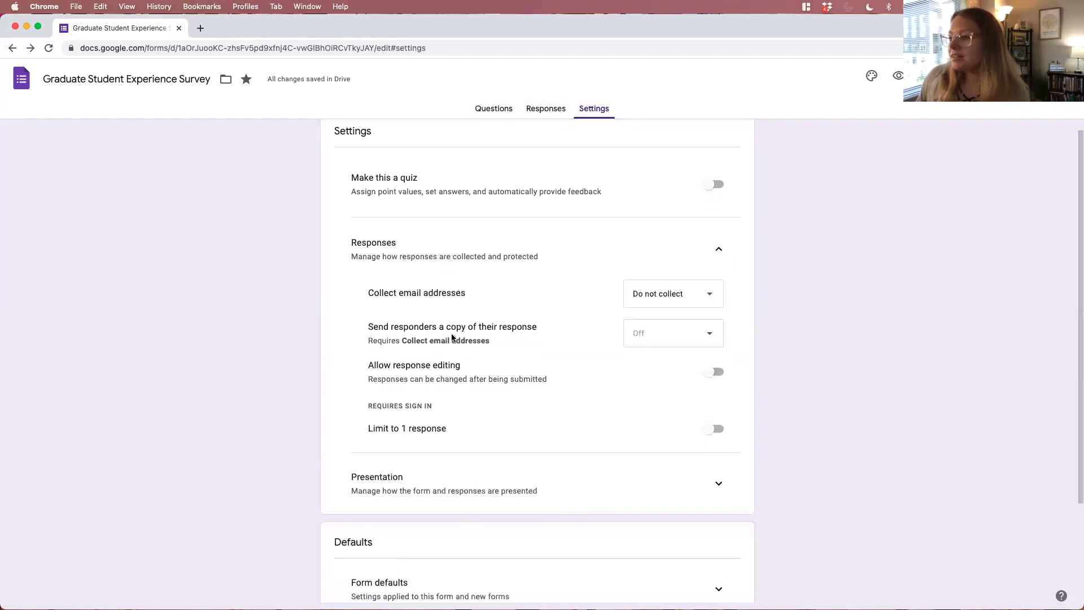
{"action": "left_click_drag", "start_coordinate": [365, 265], "coordinate": [463, 264]}
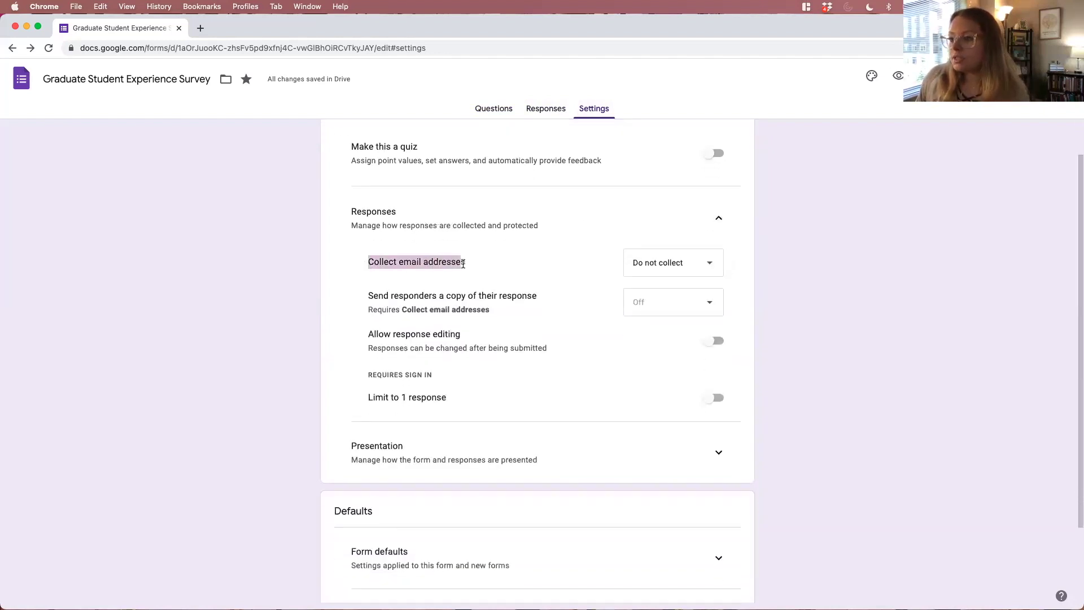
{"action": "left_click", "coordinate": [476, 263]}
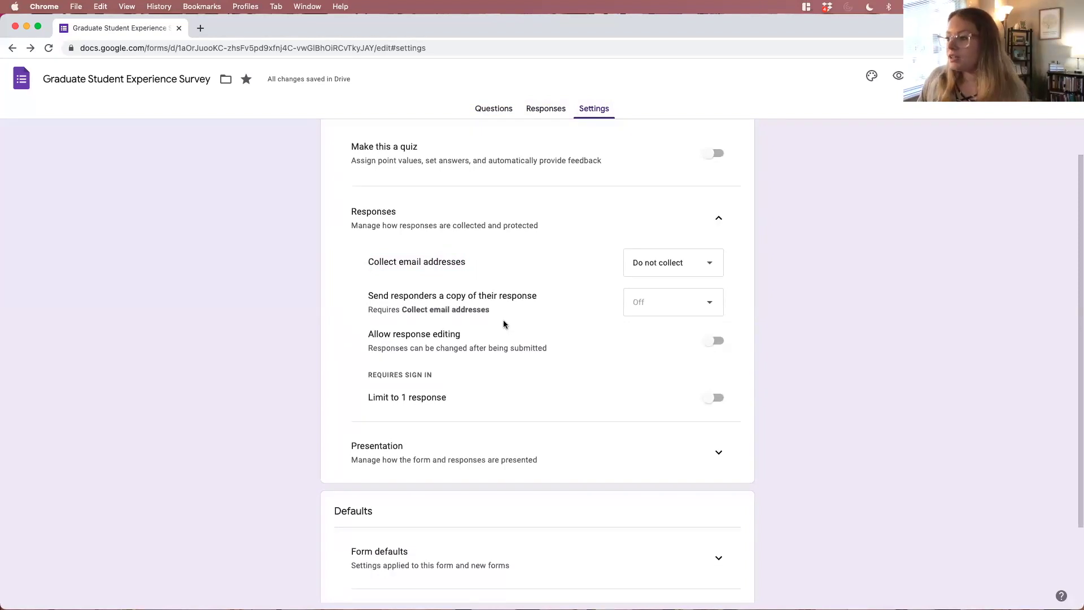
{"action": "scroll", "coordinate": [503, 319], "scroll_direction": "down", "scroll_amount": 1}
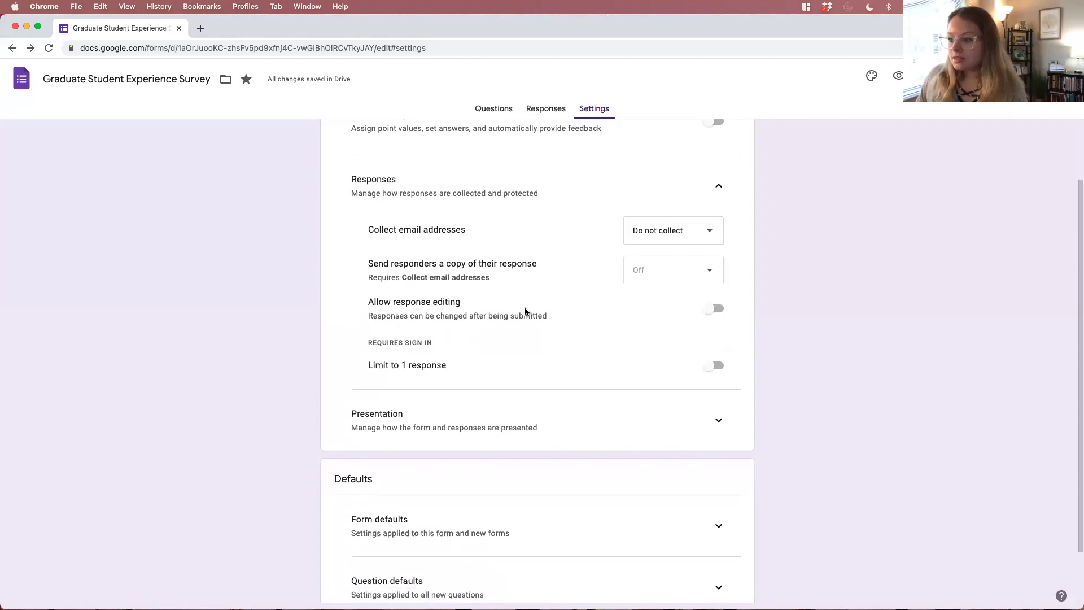
{"action": "scroll", "coordinate": [525, 311], "scroll_direction": "down", "scroll_amount": 1}
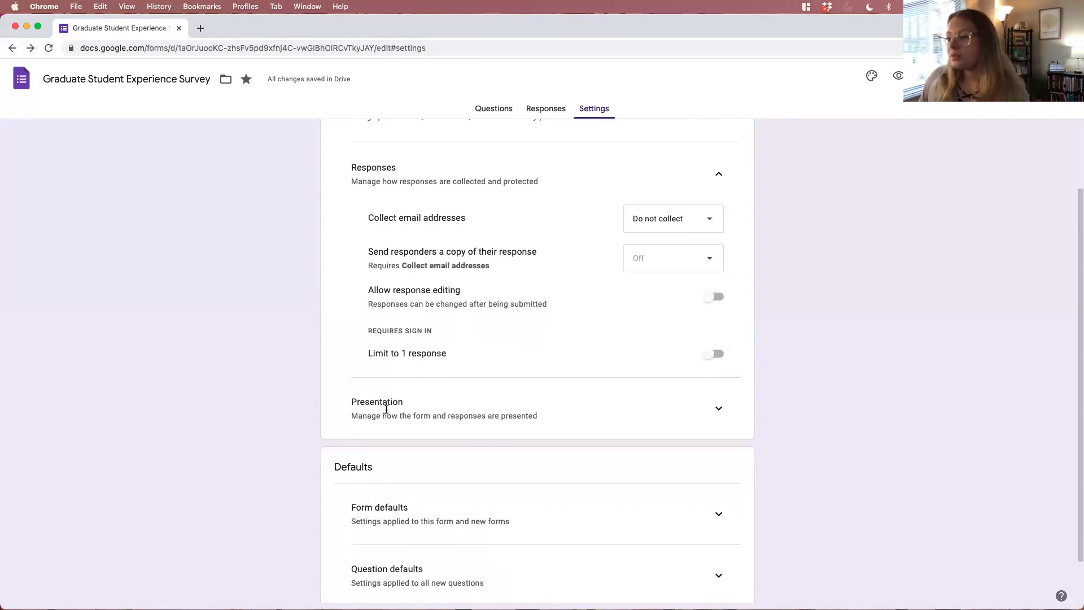
{"action": "scroll", "coordinate": [361, 395], "scroll_direction": "down", "scroll_amount": 2}
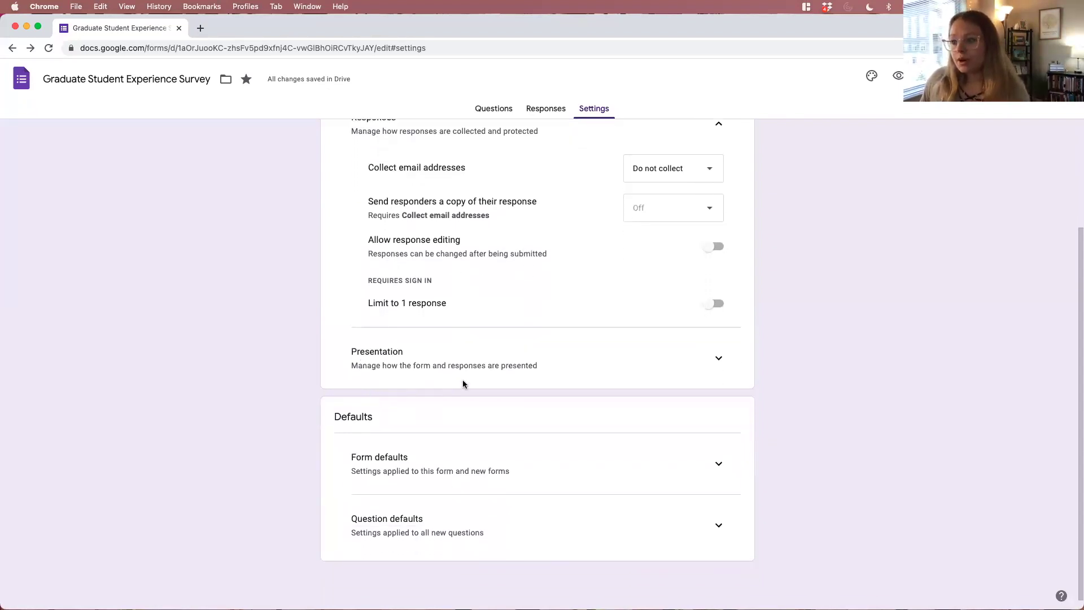
Examine the presentation settings for progress bar, question order, confirmation message, results summary and autosave.
{"action": "left_click", "coordinate": [718, 358]}
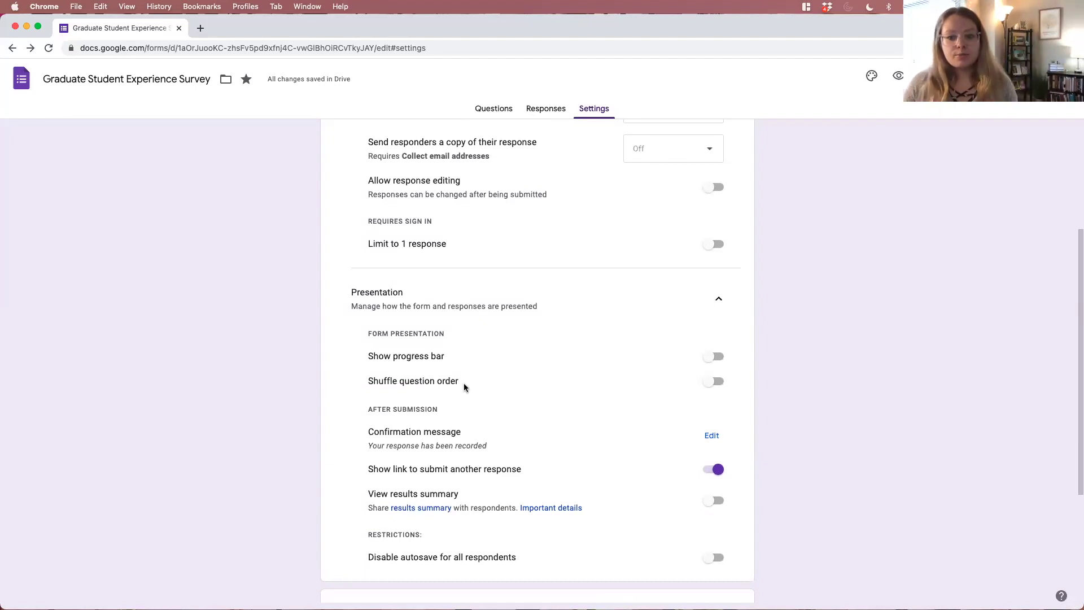
{"action": "scroll", "coordinate": [463, 381], "scroll_direction": "down", "scroll_amount": 3}
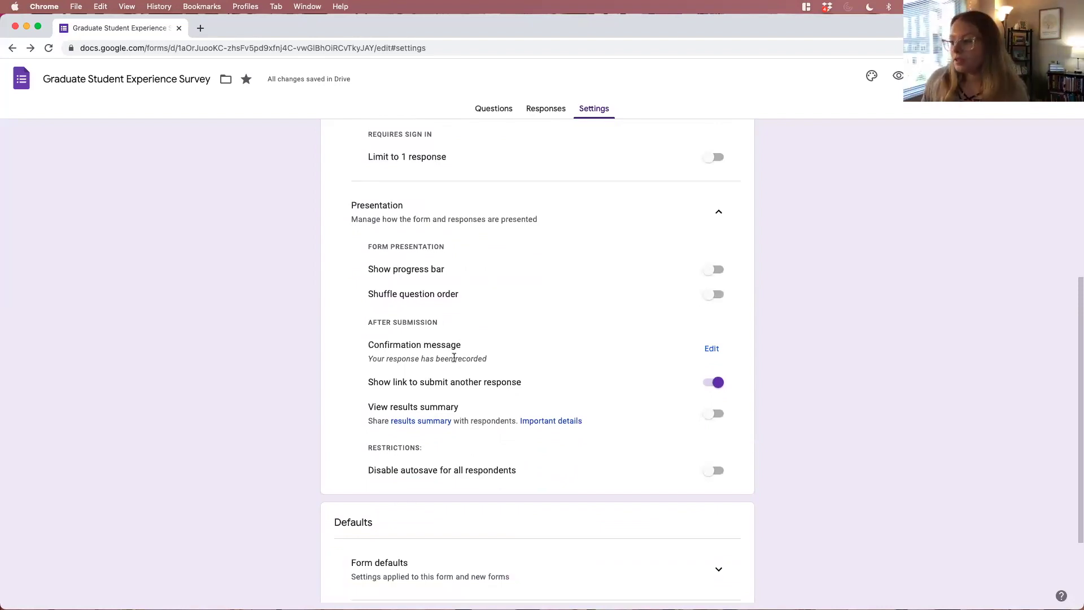
{"action": "scroll", "coordinate": [326, 449], "scroll_direction": "down", "scroll_amount": 4}
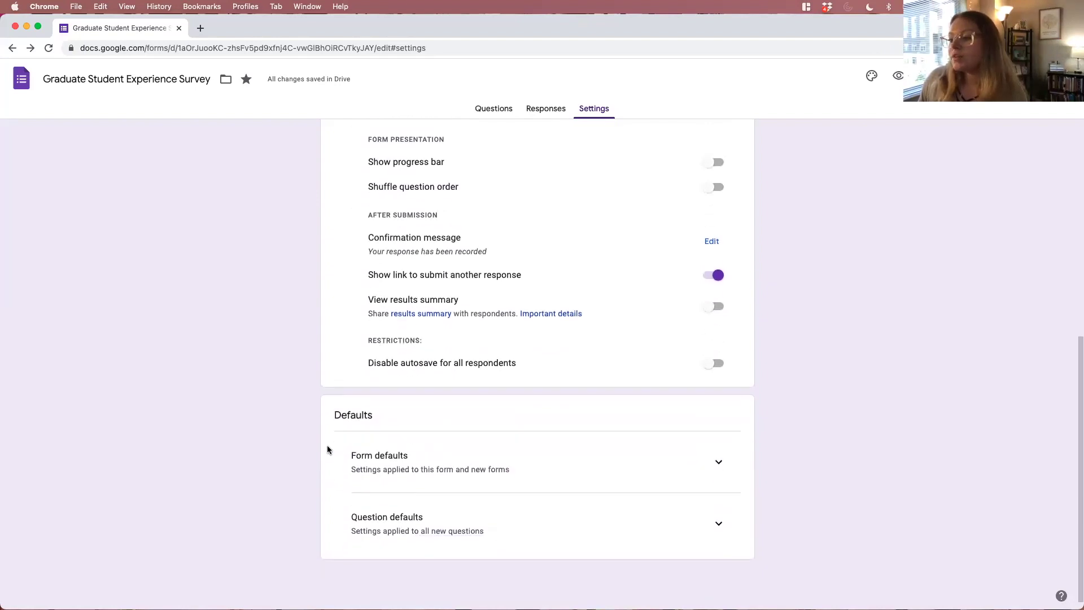
Check the form defaults for collecting email addresses and the question defaults for required questions.
{"action": "left_click", "coordinate": [713, 461]}
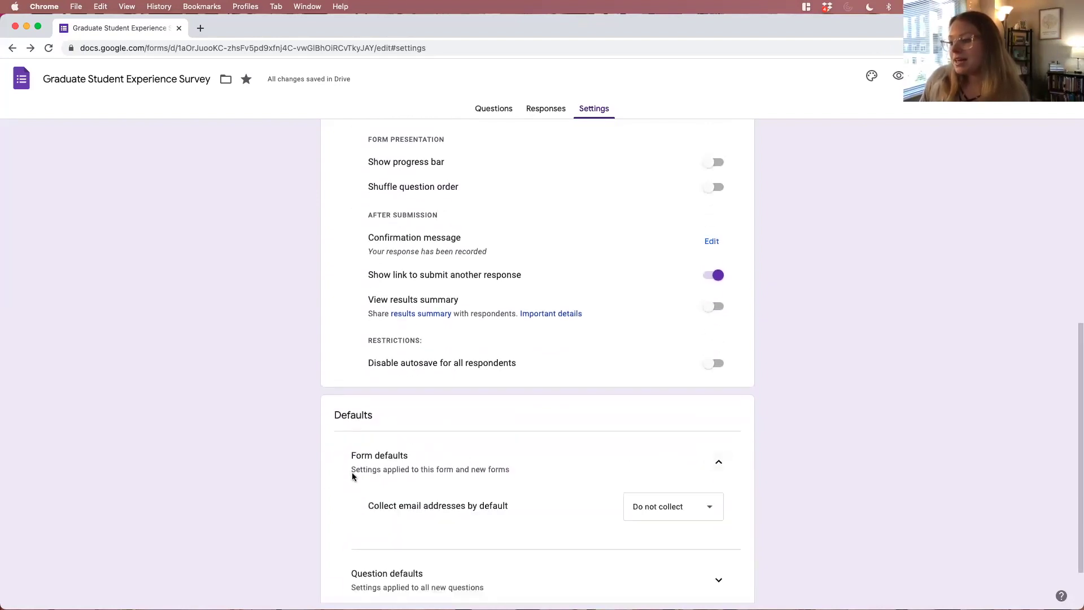
{"action": "scroll", "coordinate": [352, 476], "scroll_direction": "down", "scroll_amount": 2}
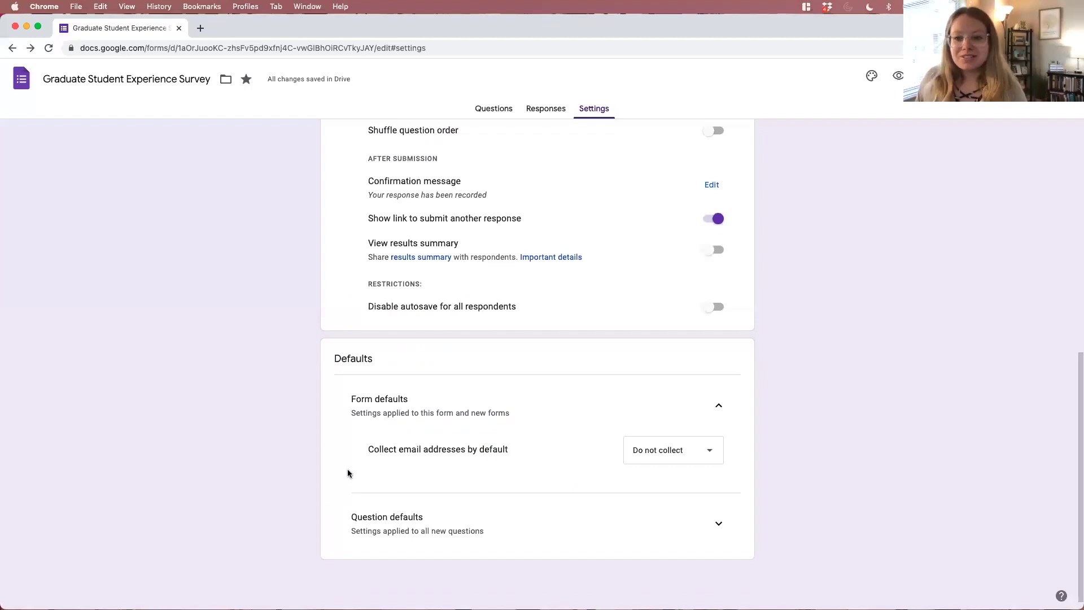
{"action": "left_click", "coordinate": [717, 522]}
{"action": "scroll", "coordinate": [399, 509], "scroll_direction": "down", "scroll_amount": 1}
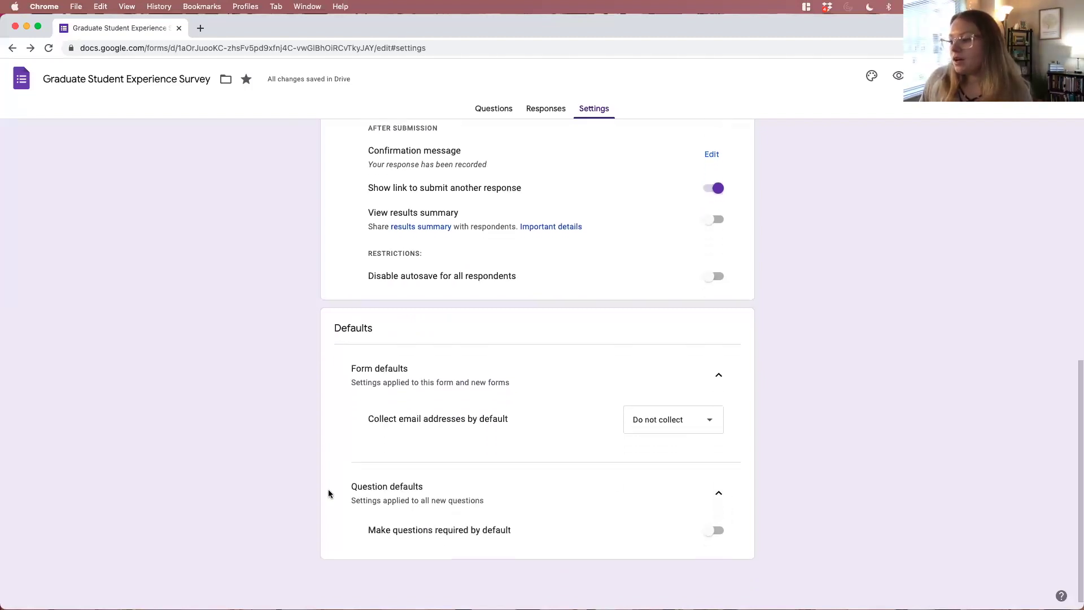
{"action": "scroll", "coordinate": [310, 487], "scroll_direction": "up", "scroll_amount": 8}
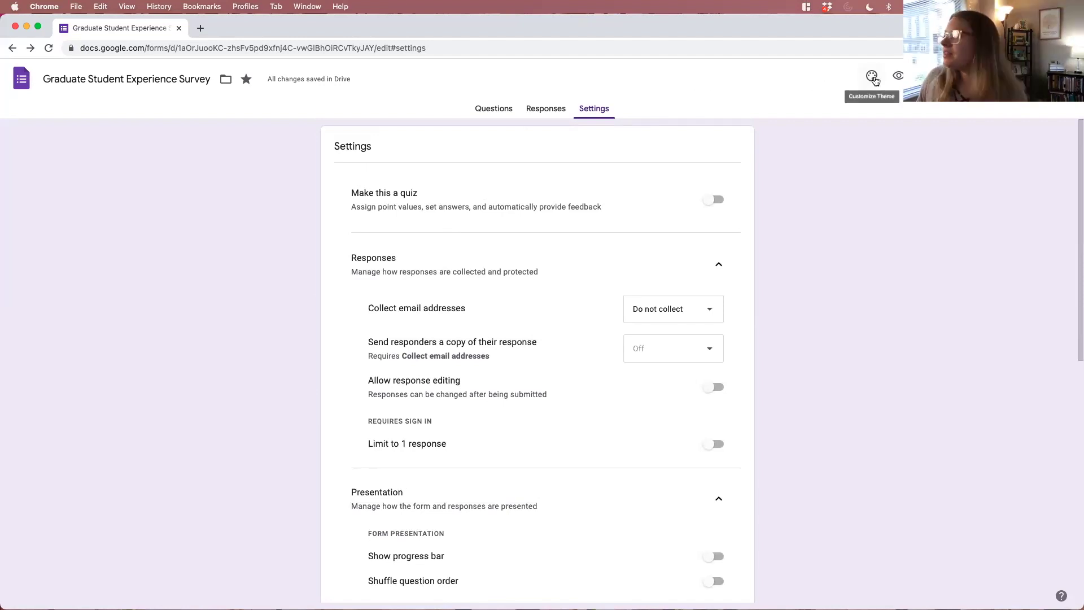
Go back to the form's questions and look over the theme's text style, header image and color options.
{"action": "left_click", "coordinate": [486, 113]}
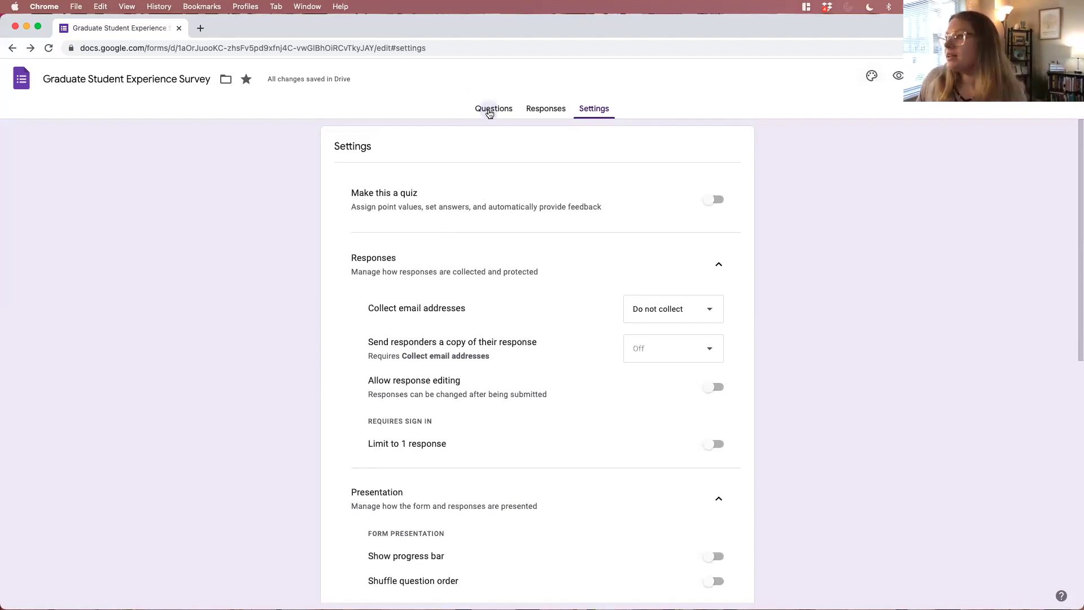
{"action": "left_click", "coordinate": [871, 76]}
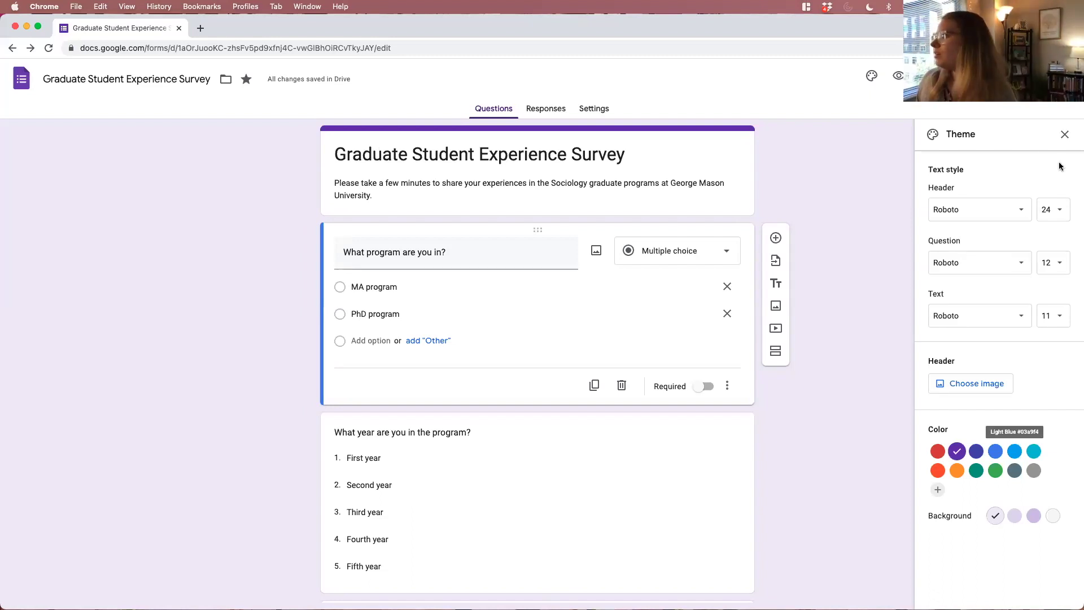
{"action": "left_click", "coordinate": [1065, 136]}
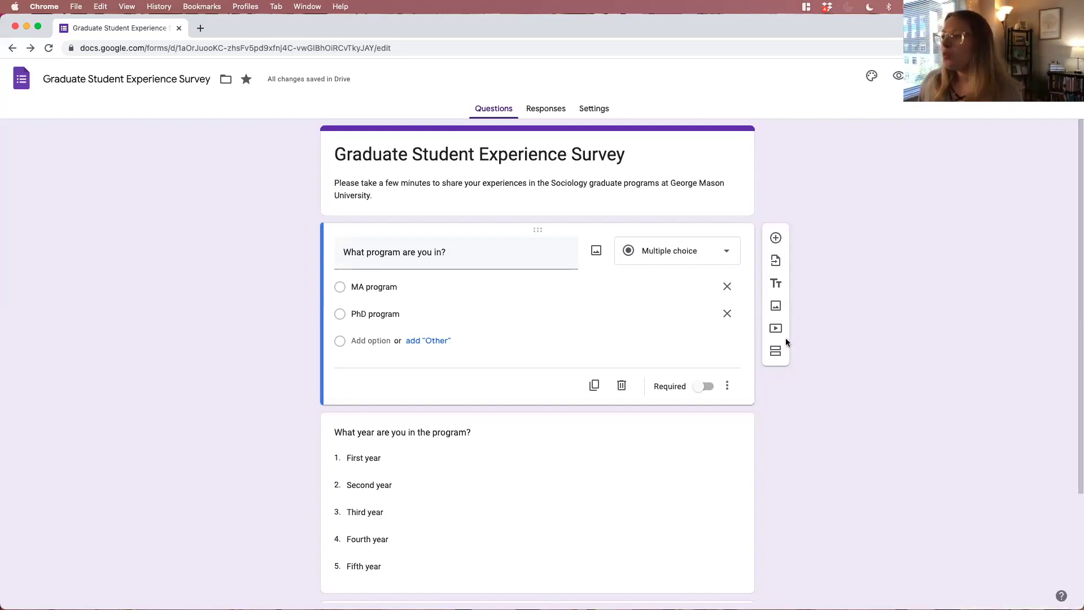
Open the respondent preview of the survey once more, check it, and return to the form editor.
{"action": "scroll", "coordinate": [797, 329], "scroll_direction": "down", "scroll_amount": 2}
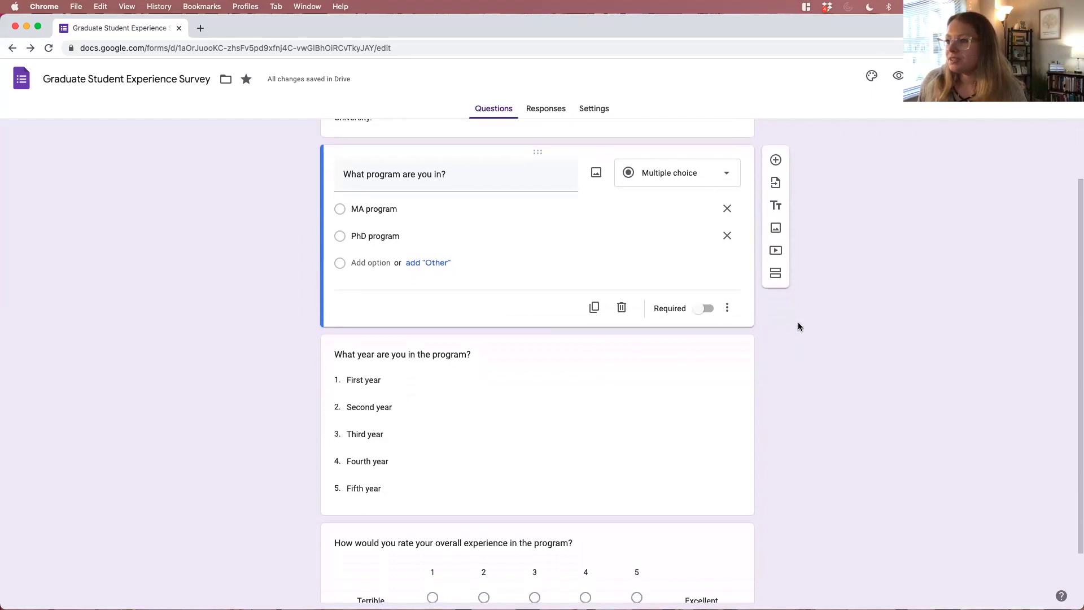
{"action": "left_click", "coordinate": [893, 77]}
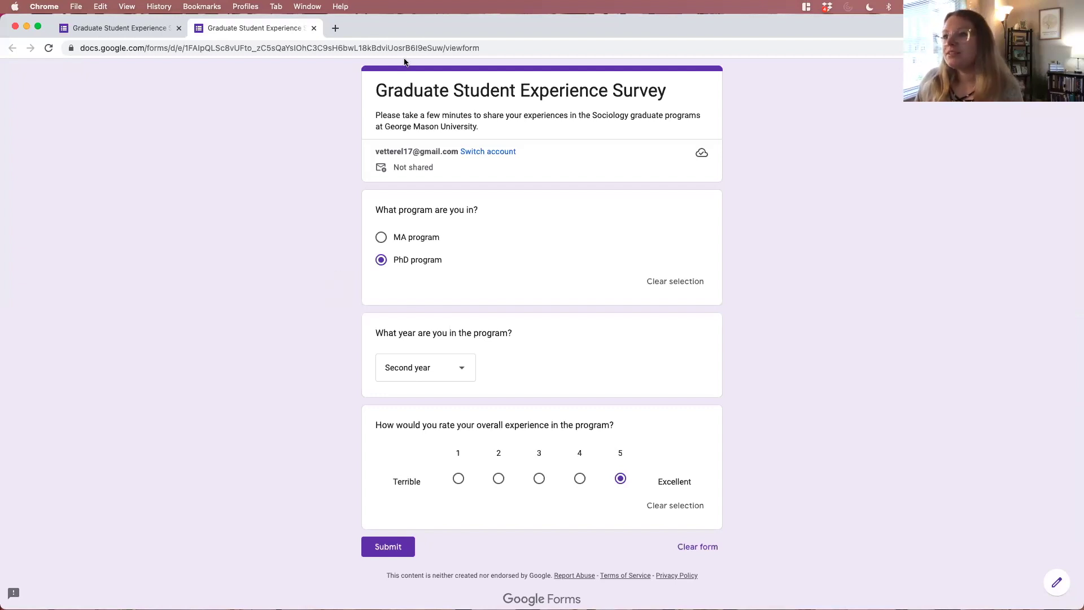
{"action": "left_click", "coordinate": [314, 28]}
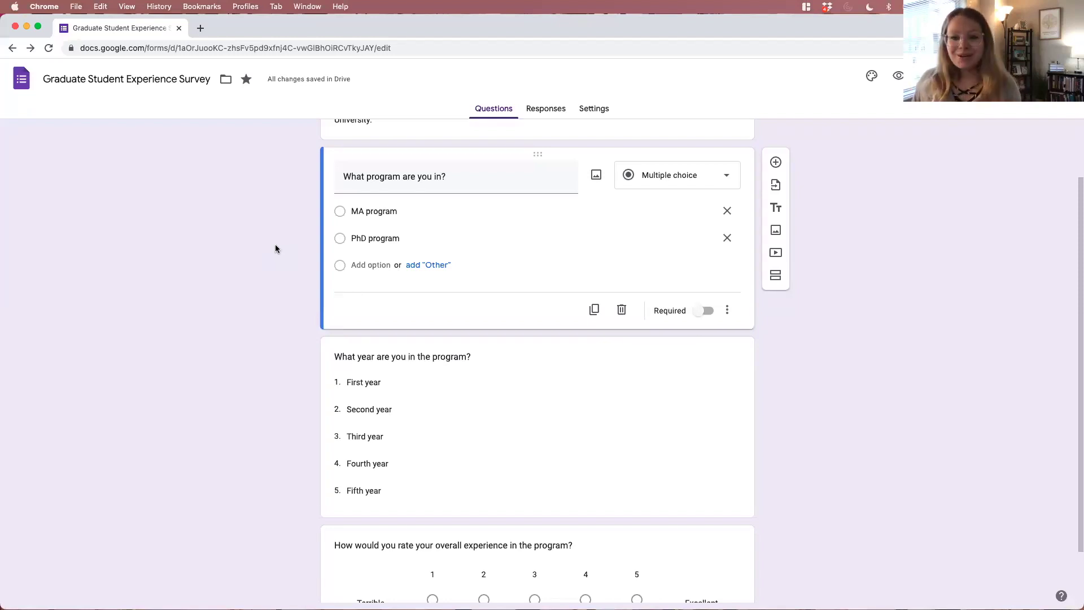
{"action": "scroll", "coordinate": [277, 251], "scroll_direction": "up", "scroll_amount": 3}
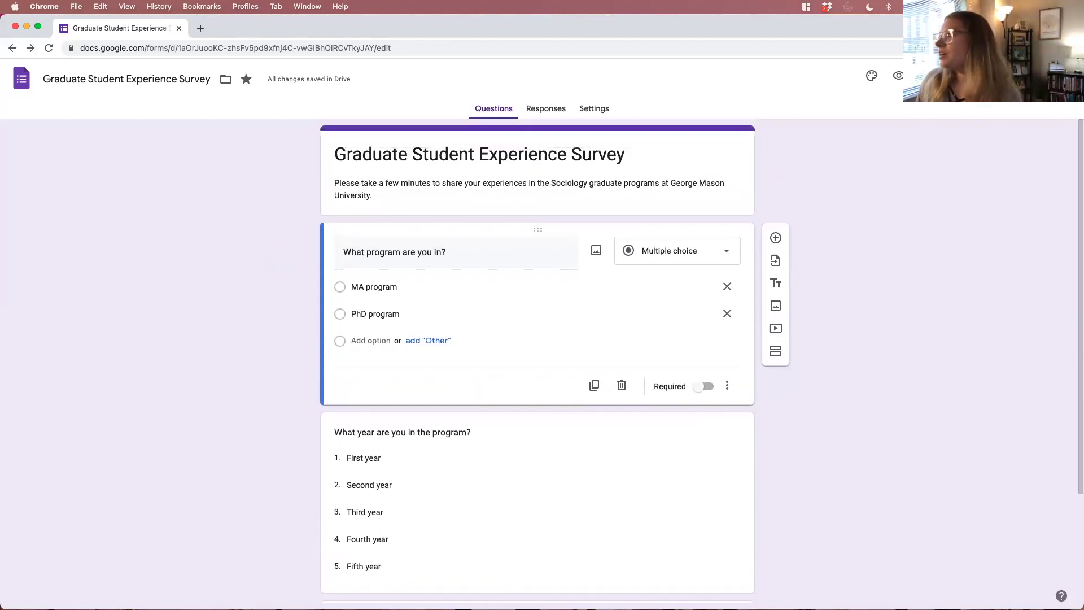
Open the form's sending options and keep email address collection set to "Do not collect".
{"action": "left_click", "coordinate": [954, 78]}
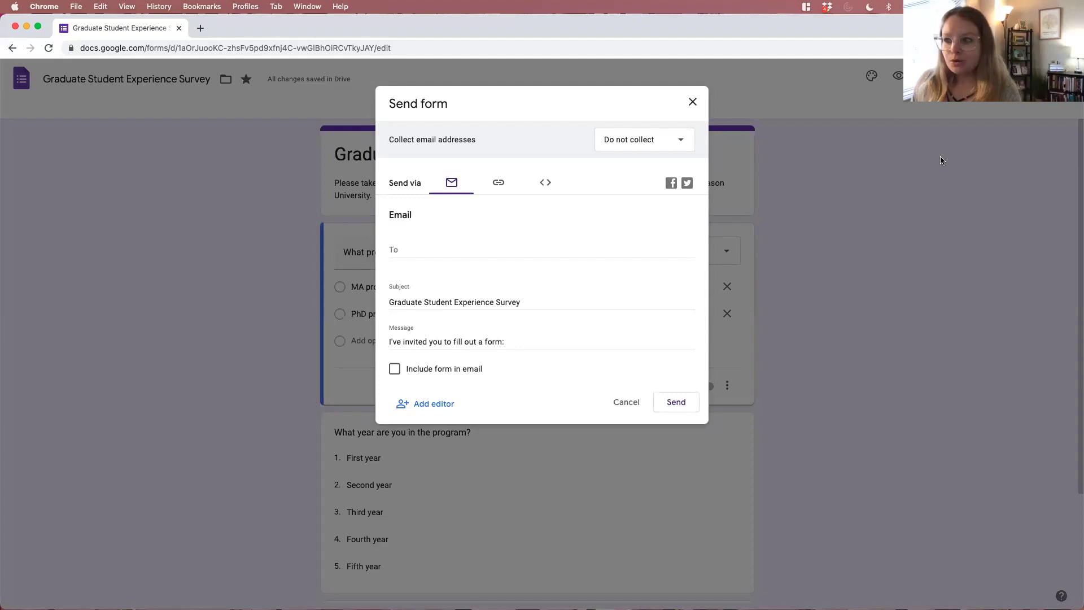
{"action": "left_click", "coordinate": [634, 146]}
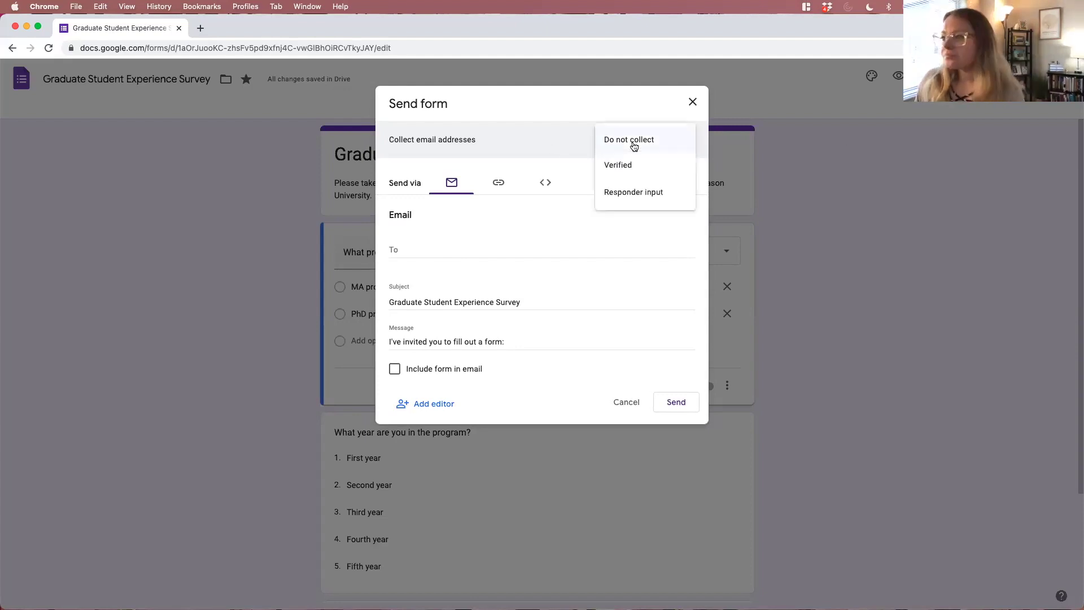
{"action": "left_click", "coordinate": [634, 145]}
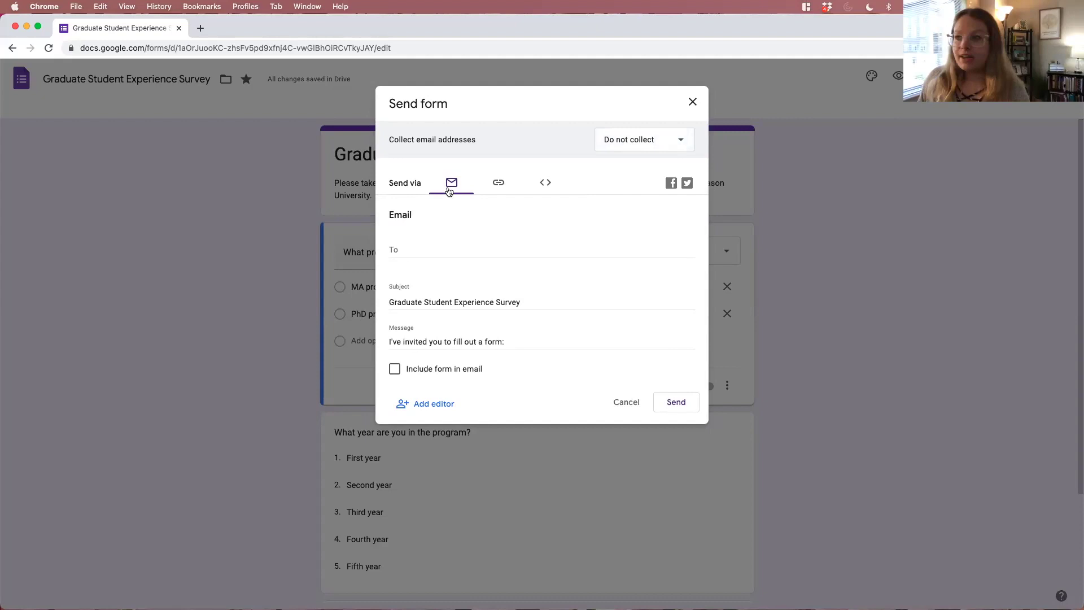
Copy a shortened link to the survey for sharing and close the sending options.
{"action": "left_click", "coordinate": [499, 184]}
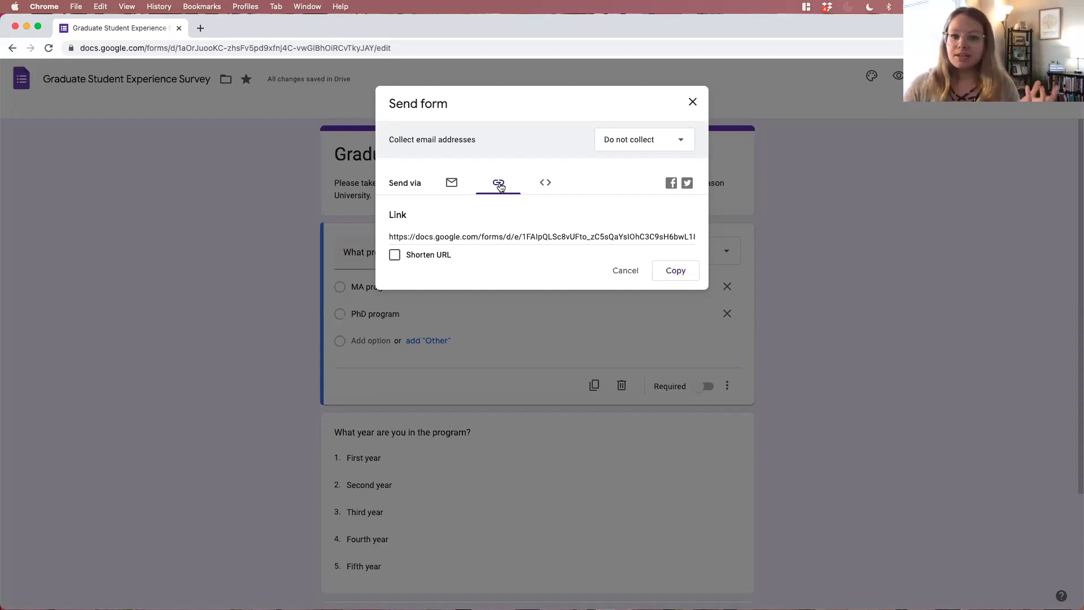
{"action": "left_click", "coordinate": [394, 255]}
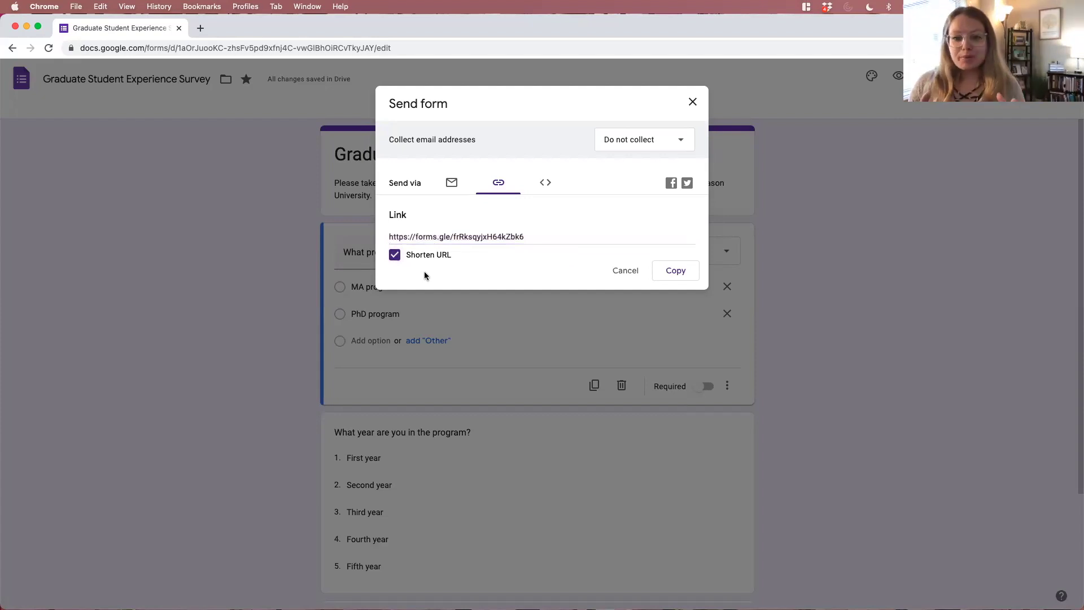
{"action": "left_click", "coordinate": [670, 273]}
{"action": "left_click", "coordinate": [692, 103]}
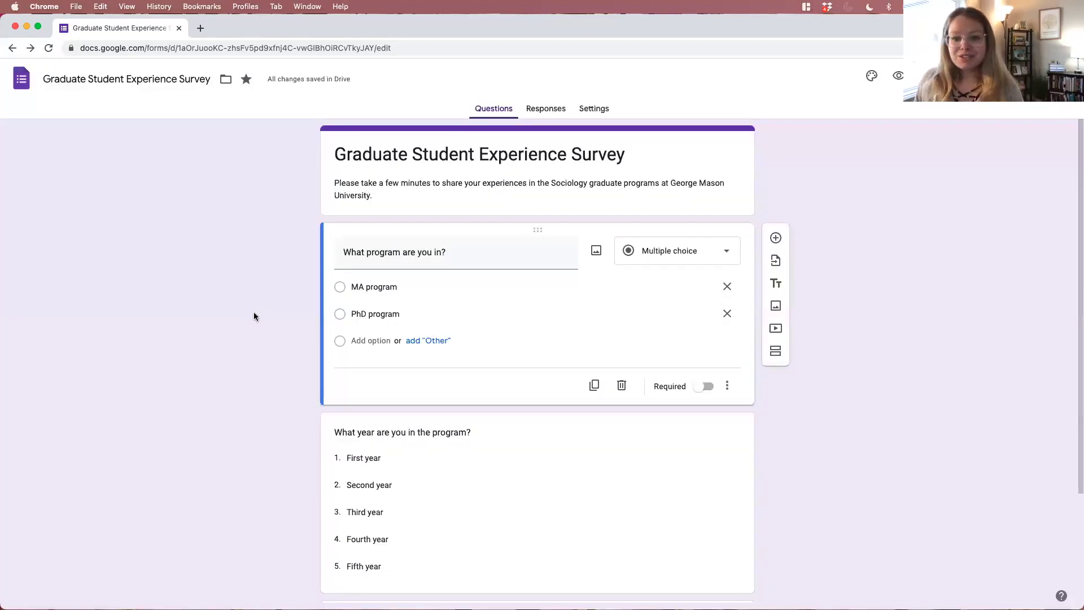